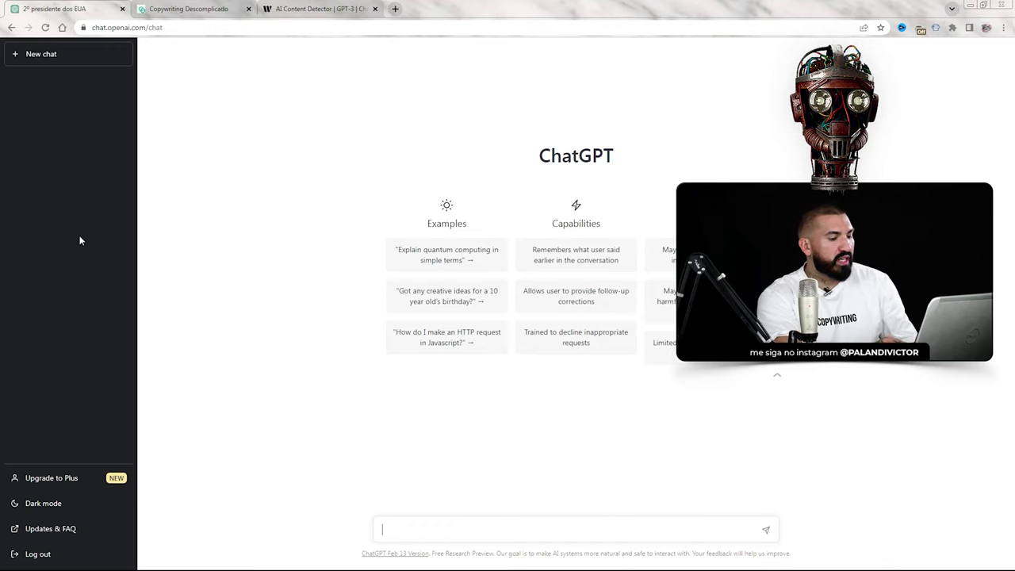
# Send the role prompt "Meu mano, atue como especialista em segurança do trabalho".
pyautogui.write('eru')
pyautogui.write('man')
pyautogui.write('o, atue com')
pyautogui.write('o especi')
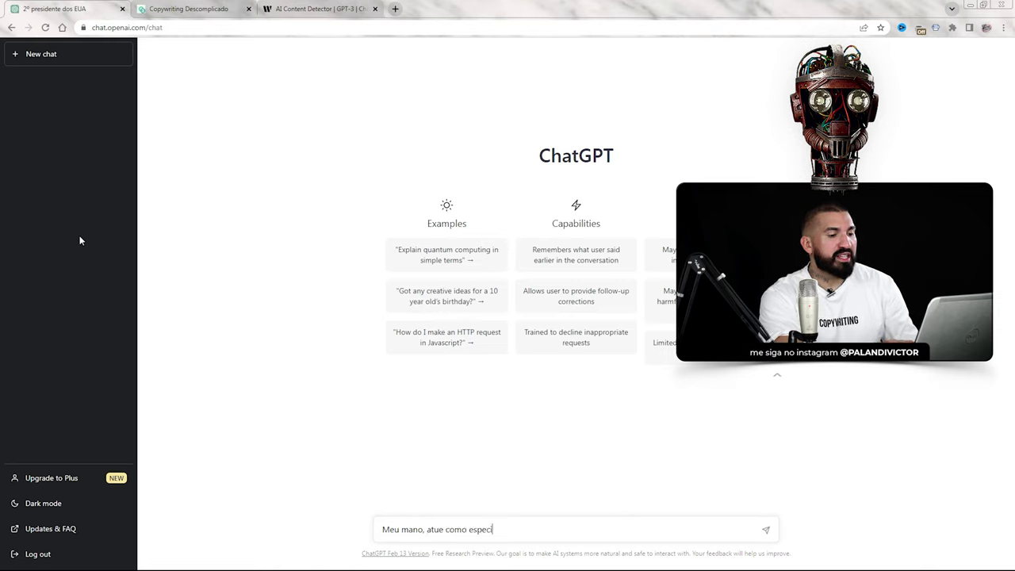
pyautogui.write('alista em')
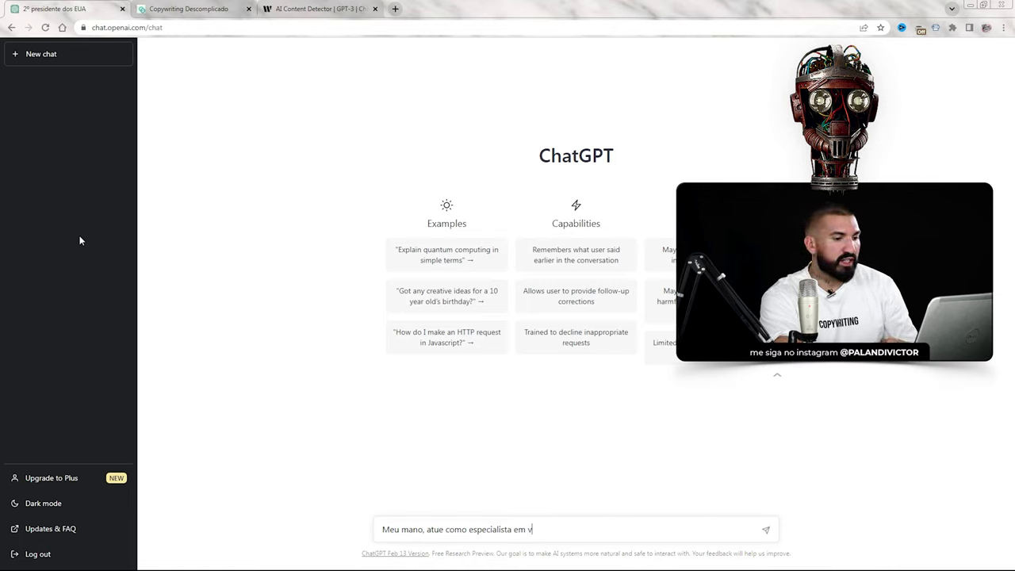
pyautogui.write('seguran')
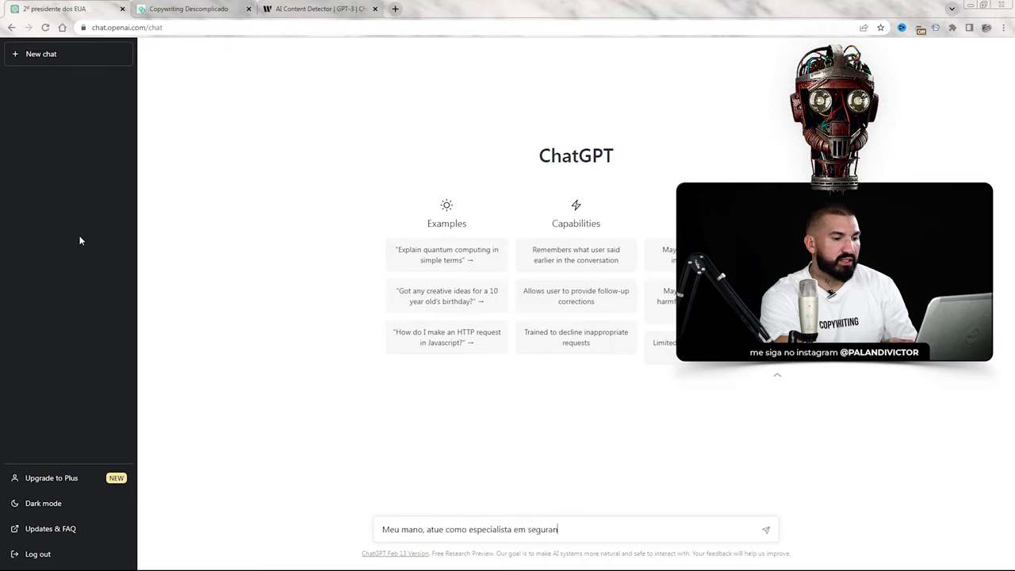
pyautogui.write('ça do trabalho')
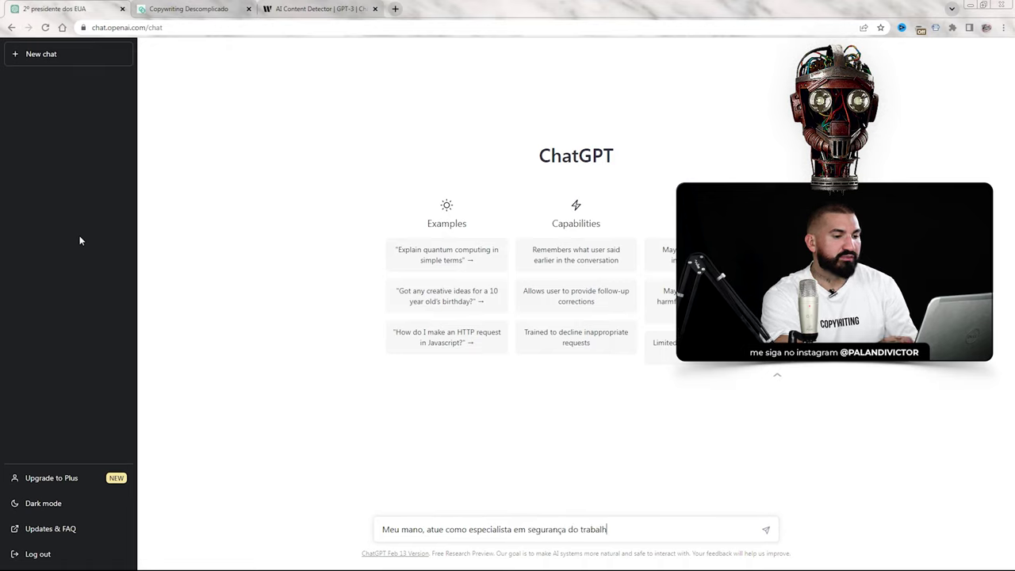
pyautogui.press('Return')
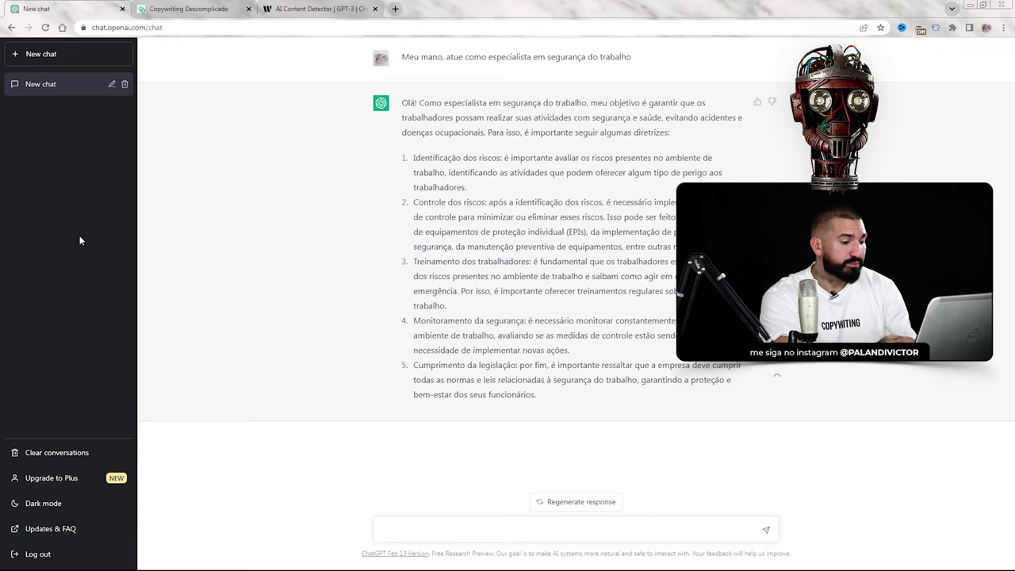
# Ask "O que você diria para um chefe que não cuida da segurança dos seus trabalhadores no escritório?".
pyautogui.write('O que você diria para um chefe')
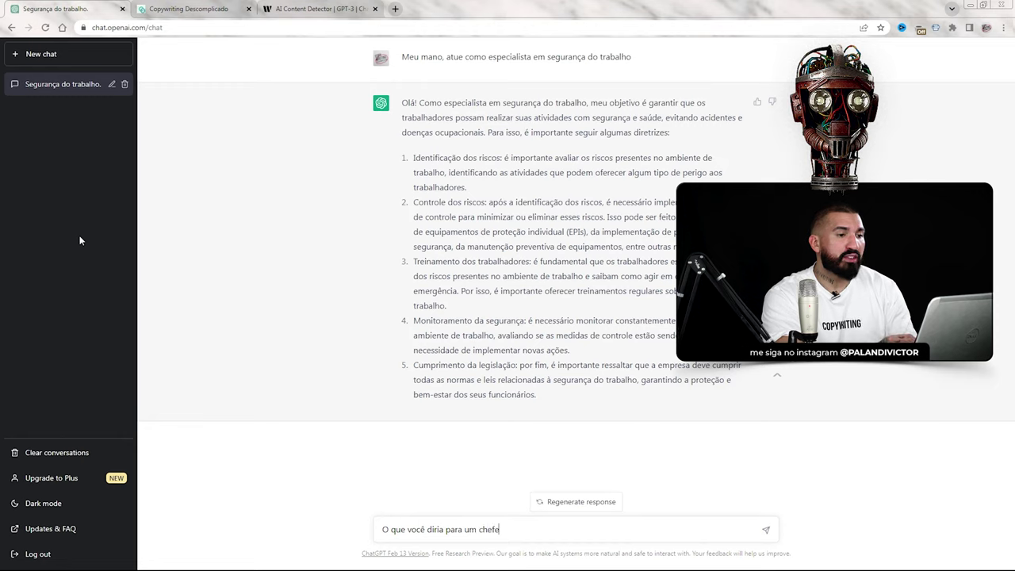
pyautogui.write(' que não cuida da segurança dos seus trabalhadores no escritório')
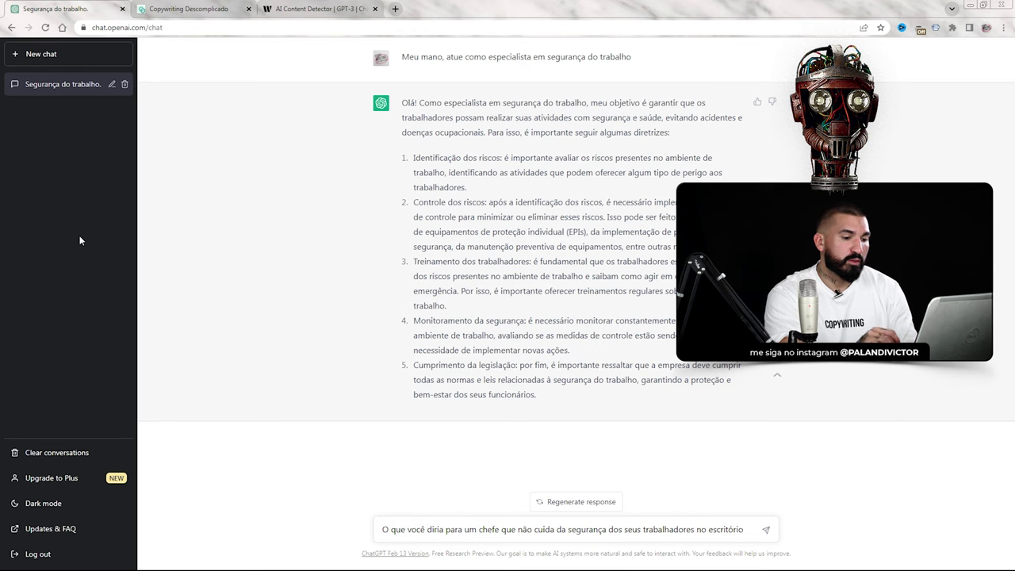
pyautogui.write('?')
pyautogui.press('Return')
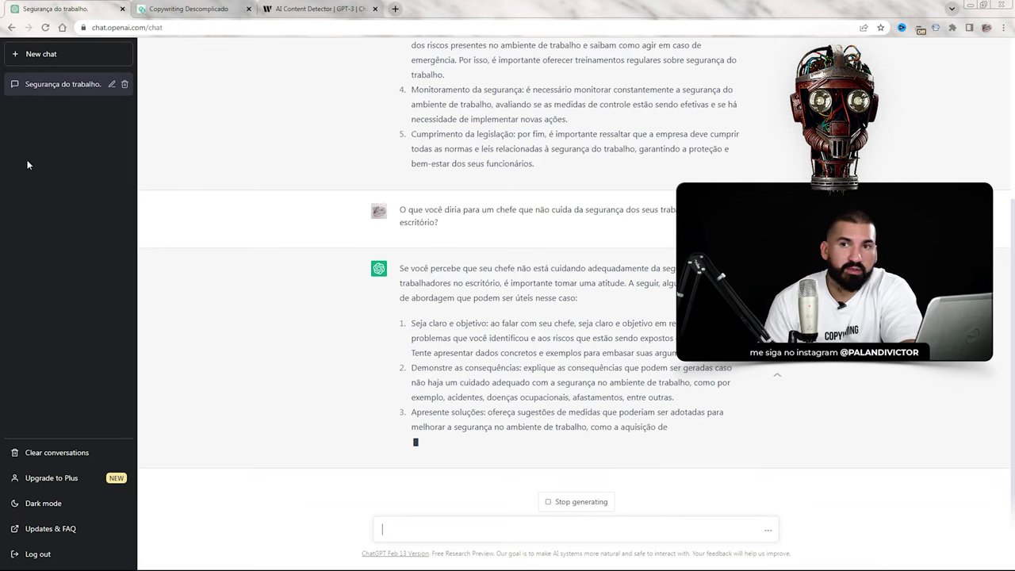
# Review both answers, focusing on the "Demonstre as consequências" item and its examples of accidents and occupational diseases.
pyautogui.scroll(2, 532, 127)
pyautogui.scroll(1, 532, 127)
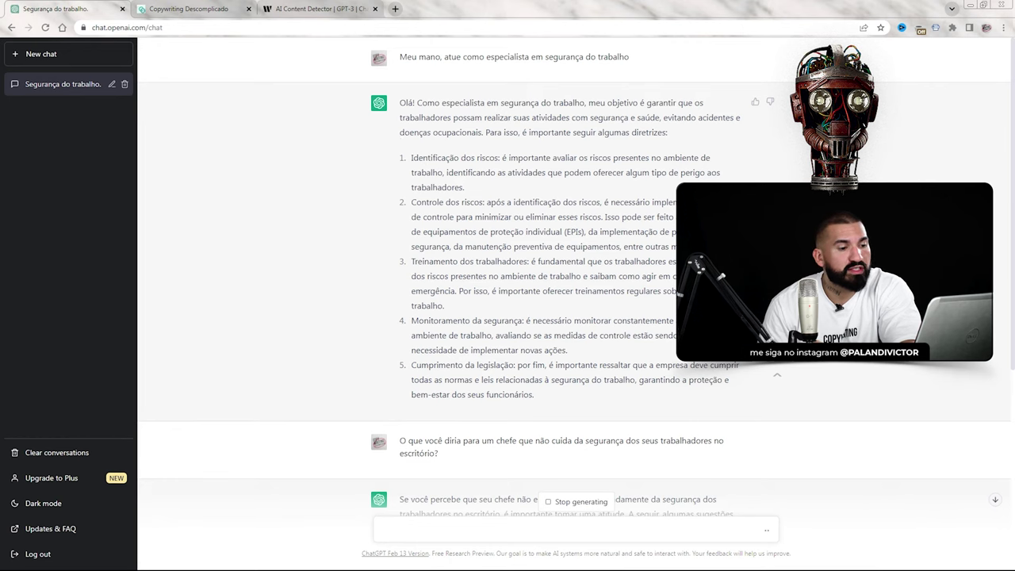
pyautogui.scroll(-4, 555, 238)
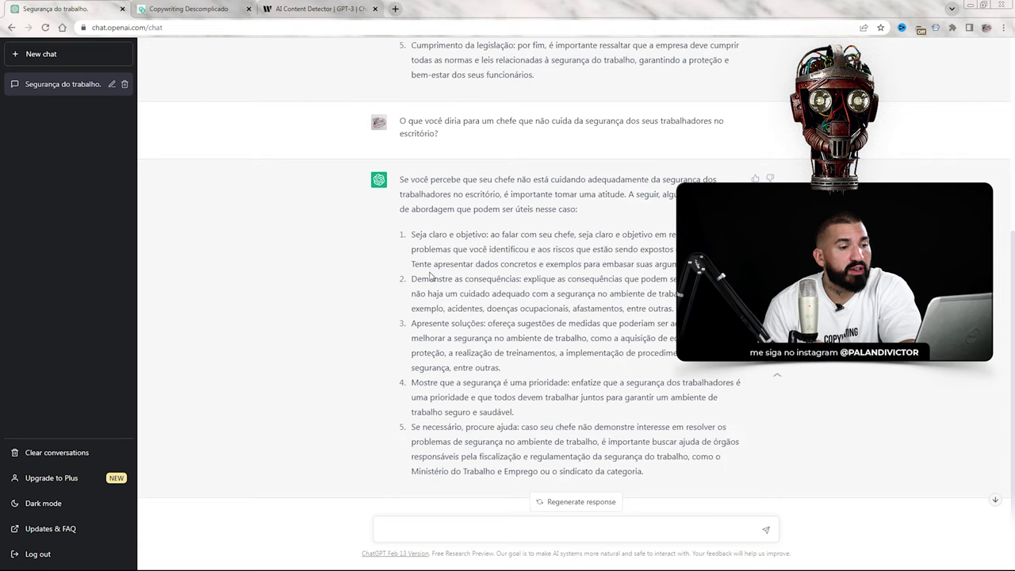
pyautogui.moveTo(412, 281); pyautogui.dragTo(534, 294)
pyautogui.click(481, 309)
pyautogui.doubleClick(464, 308)
pyautogui.click(517, 310)
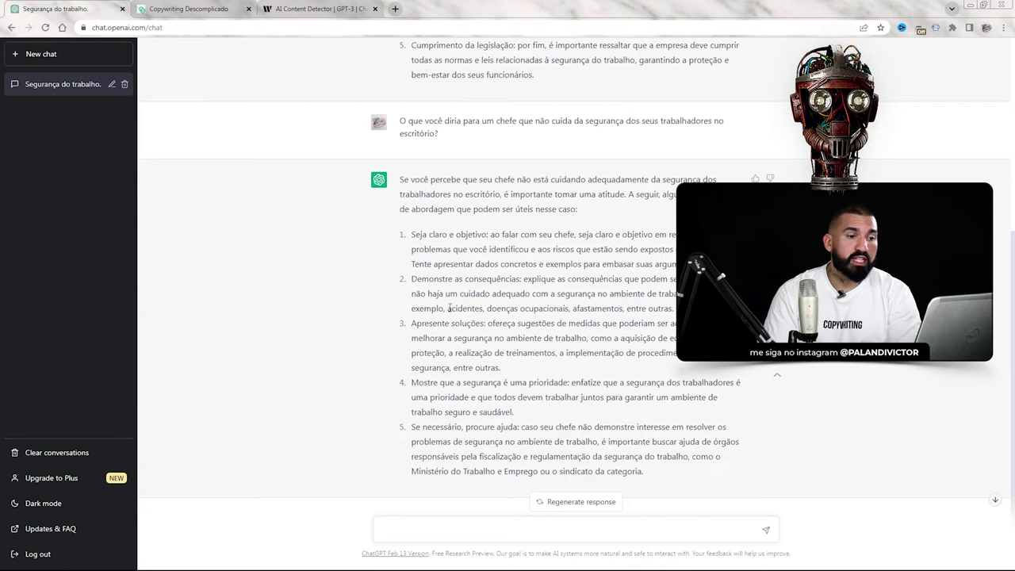
# Ask "Qual é o prejuízo que uma empresa tem quando um funcionário é afastado por lesão dentro do ambiente de trabalho?" and regenerate the response.
pyautogui.click(459, 532)
pyautogui.write('Qual é o prejuízo que uma empresa ')
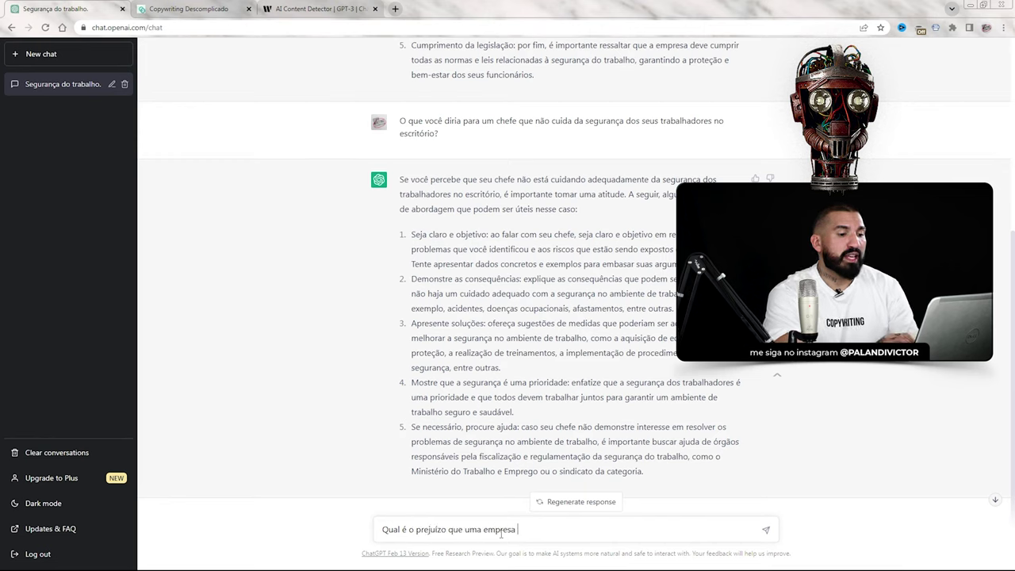
pyautogui.write('tem quando um funcionárfio é')
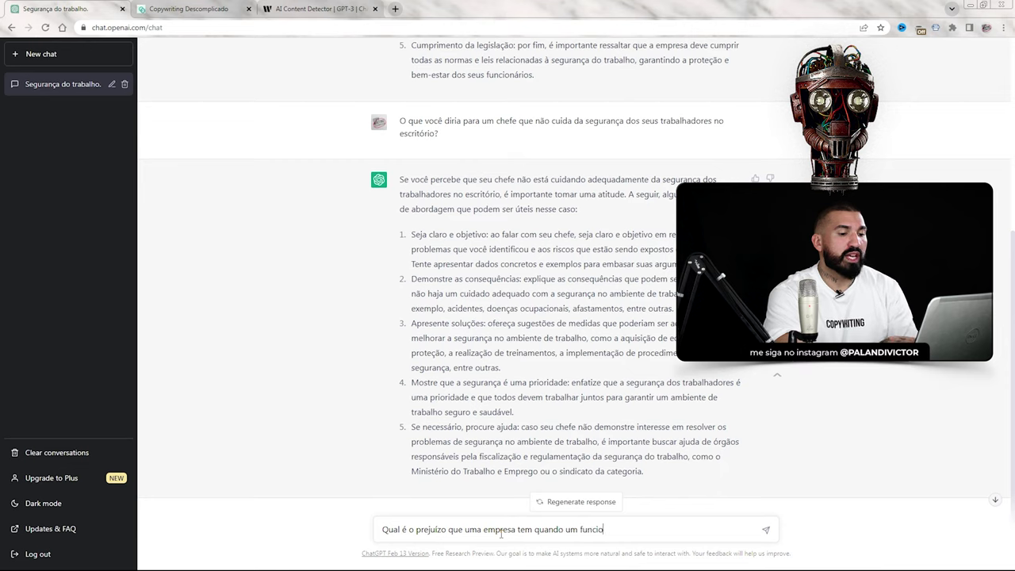
pyautogui.press('BackSpace')
pyautogui.press('BackSpace')
pyautogui.press('BackSpace')
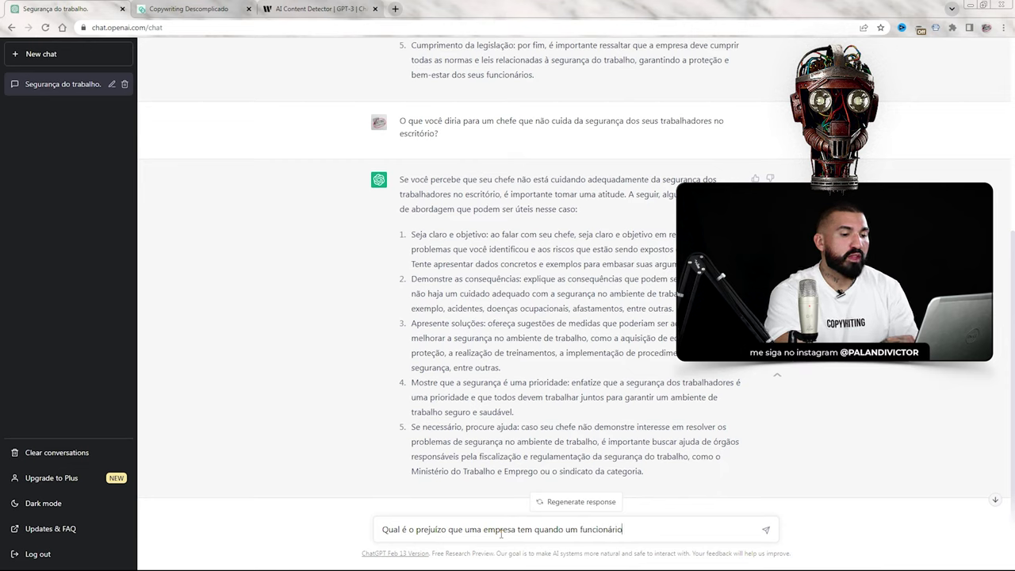
pyautogui.write('o é afastado por le')
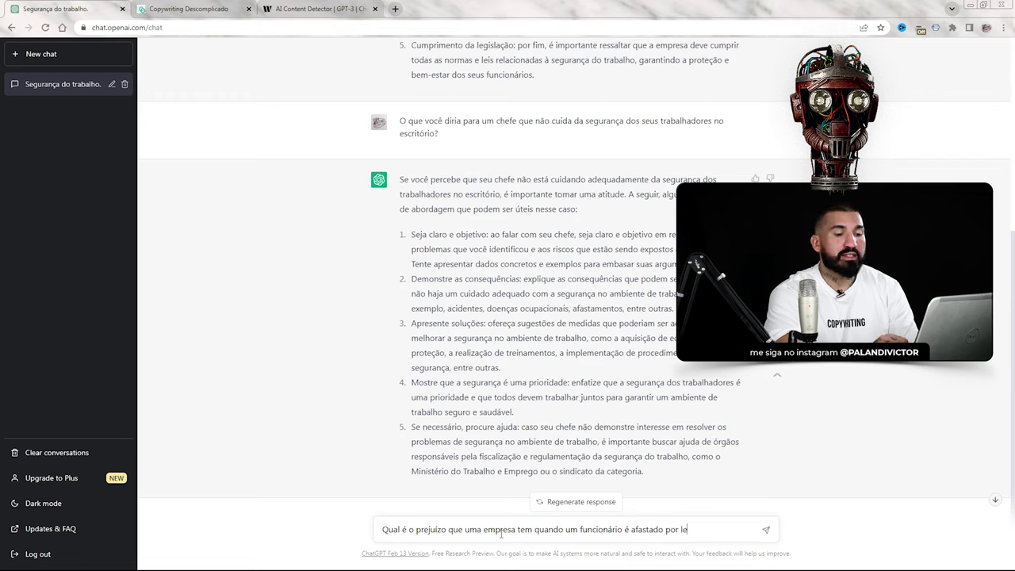
pyautogui.write('são dentro do ambi')
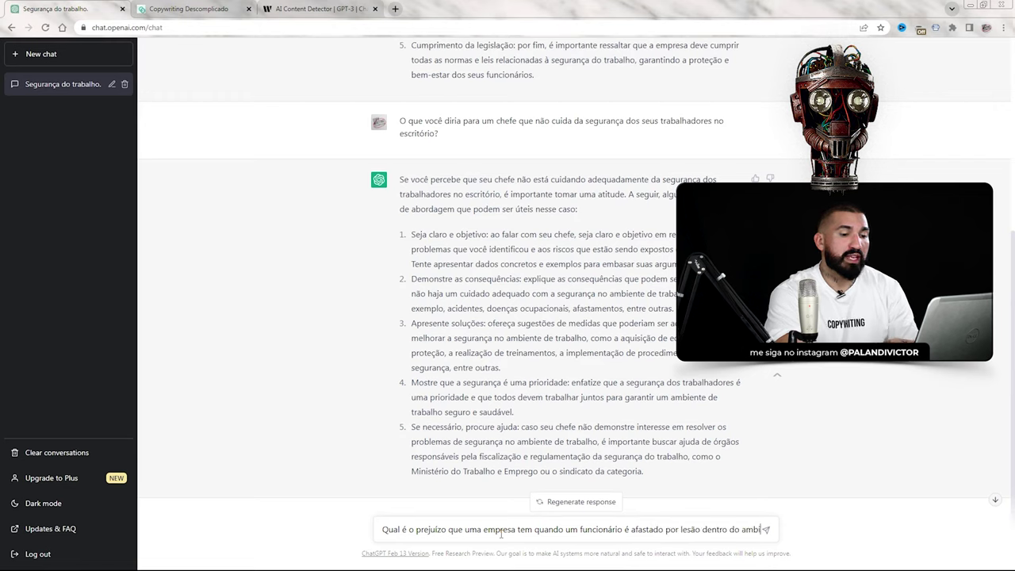
pyautogui.write('ente de trabalho?')
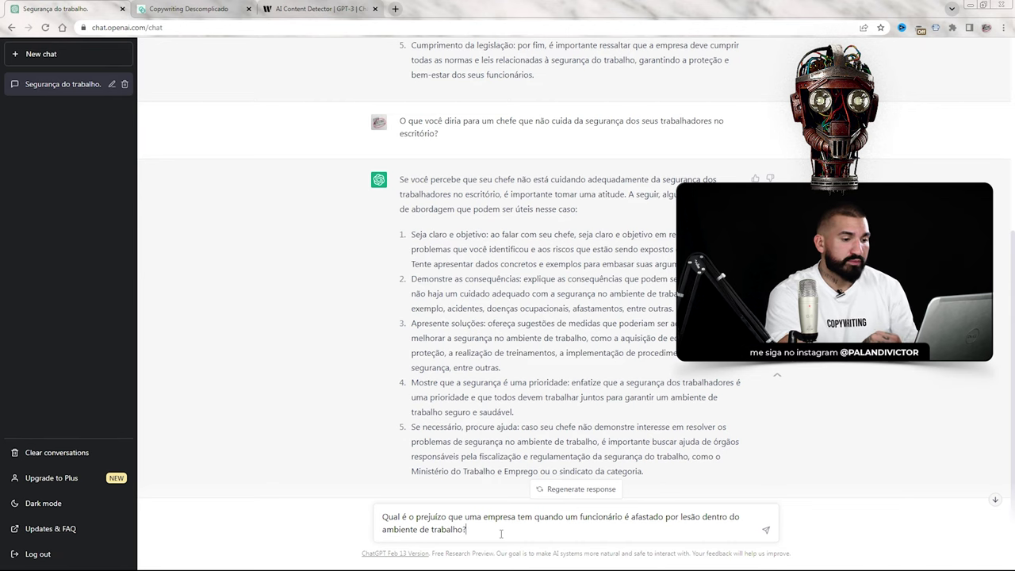
pyautogui.press('Return')
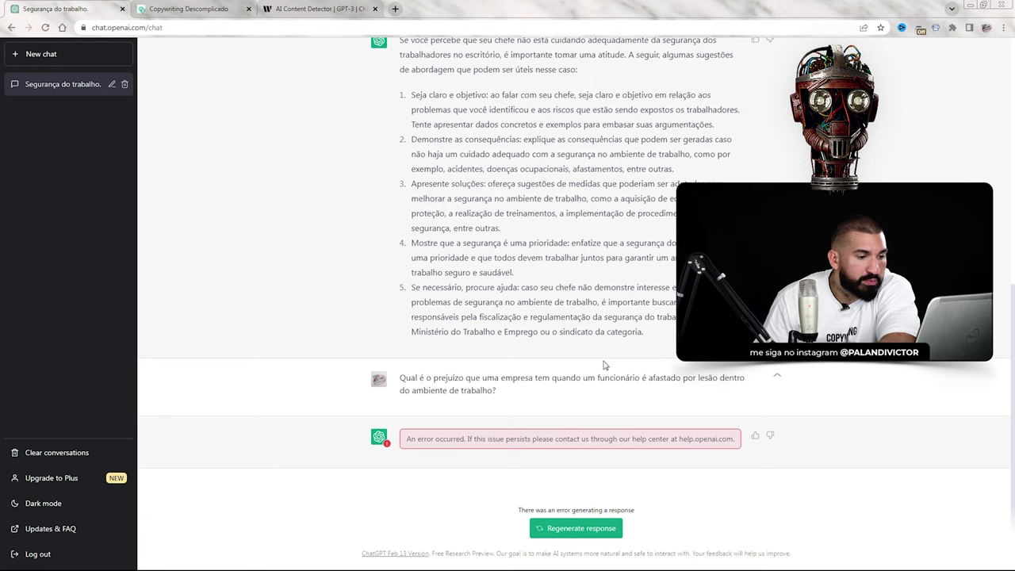
pyautogui.click(595, 529)
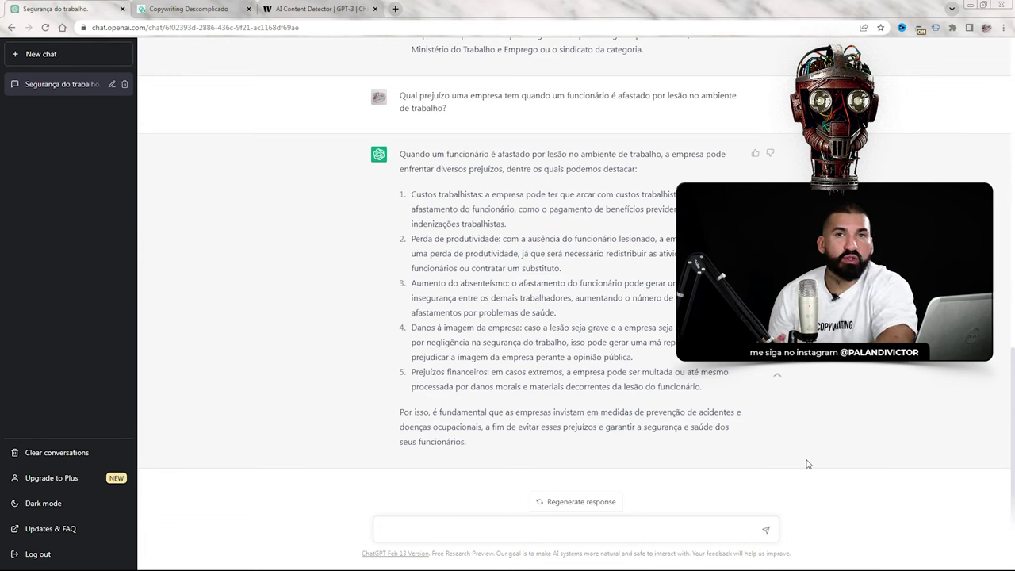
# Reuse point 3's measures phrase to ask for "10 melhores sugestões de medidas que poderiam ser adotadas para melhorar a segurança no ambiente de trabalho".
pyautogui.scroll(1, 411, 188)
pyautogui.scroll(4, 412, 188)
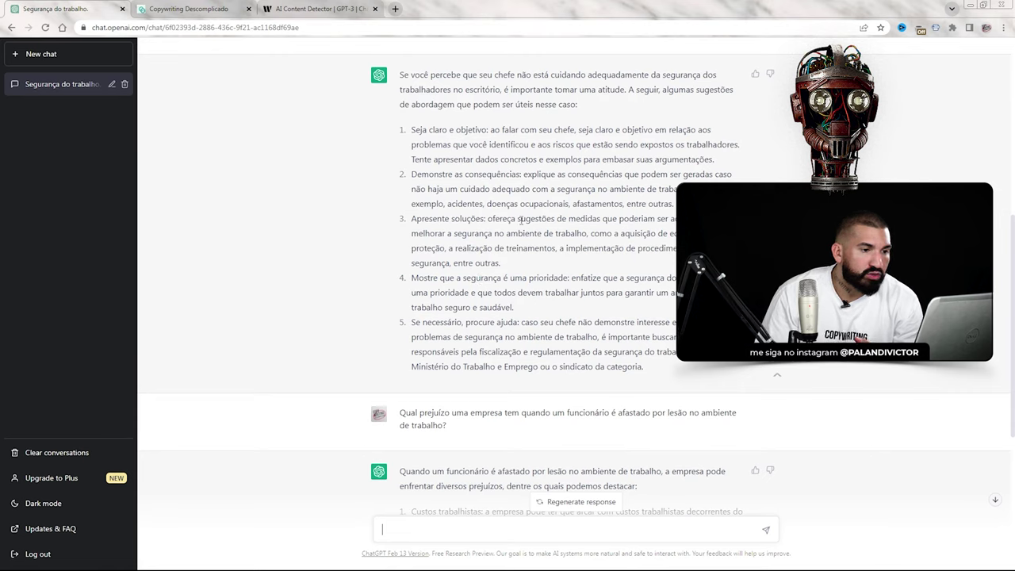
pyautogui.moveTo(520, 220); pyautogui.dragTo(587, 234)
pyautogui.moveTo(518, 219); pyautogui.dragTo(587, 234)
pyautogui.hotkey('ctrl', 'c')
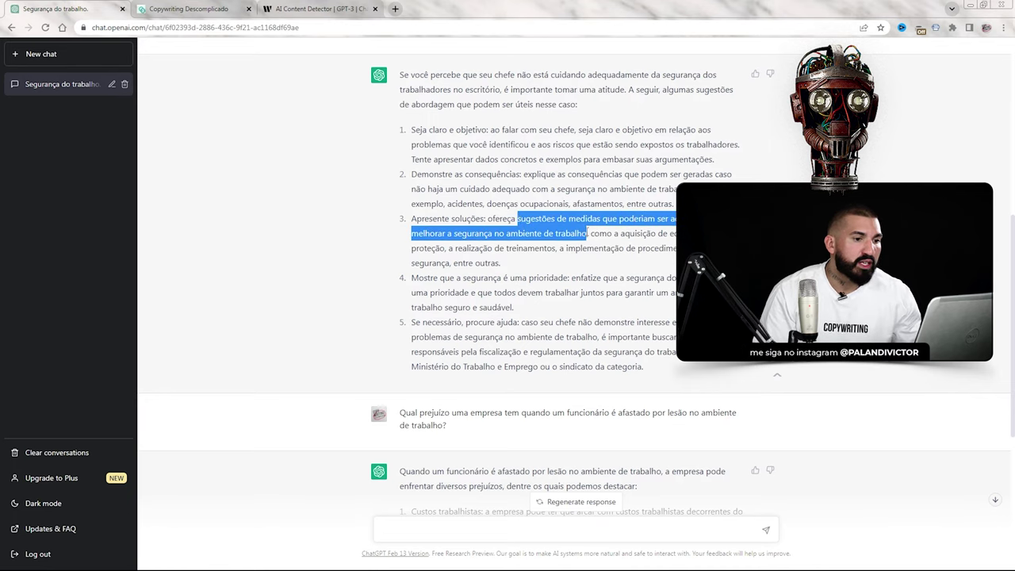
pyautogui.click(410, 527)
pyautogui.hotkey('ctrl', 'v')
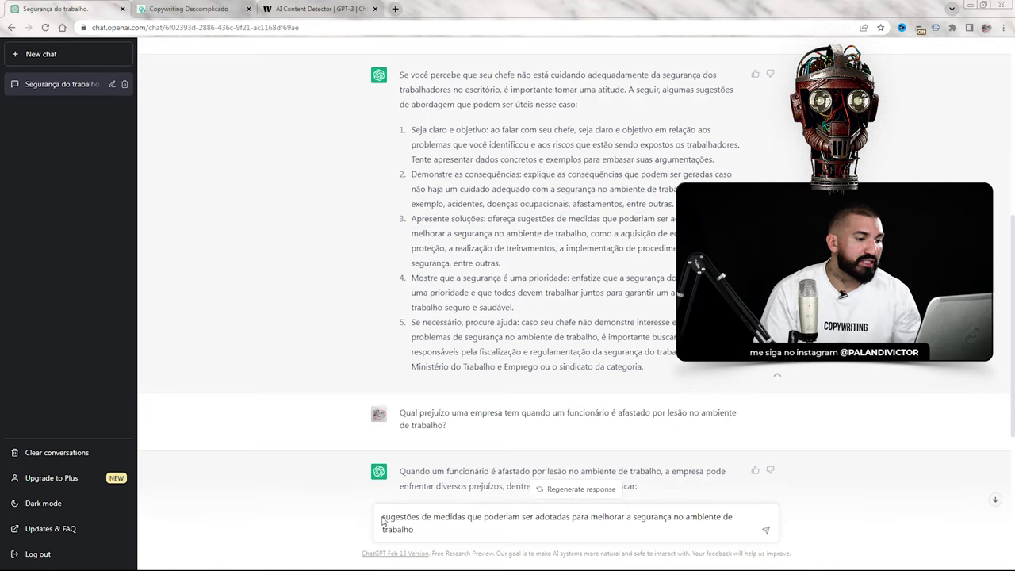
pyautogui.write('10 melhores')
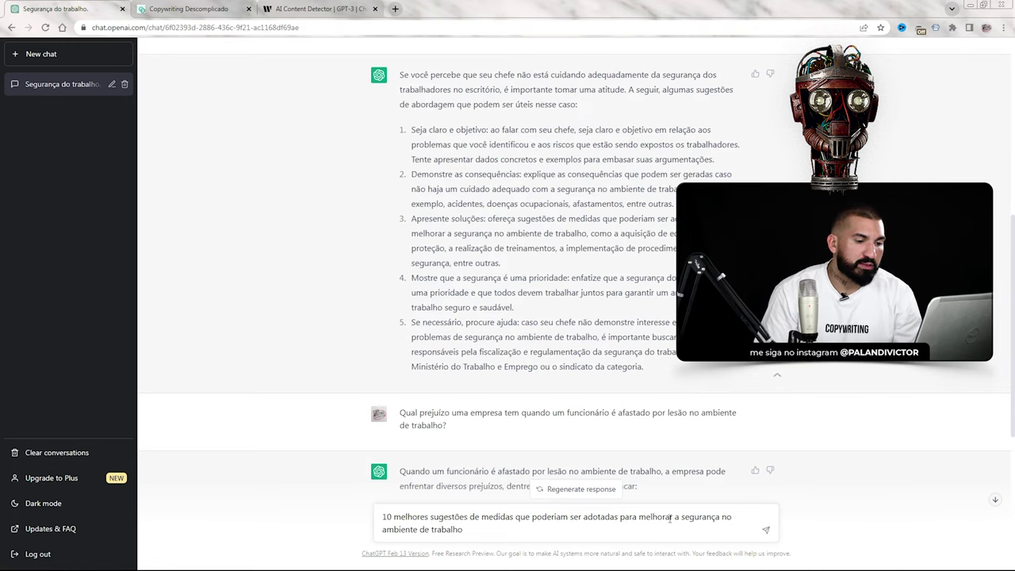
pyautogui.click(766, 535)
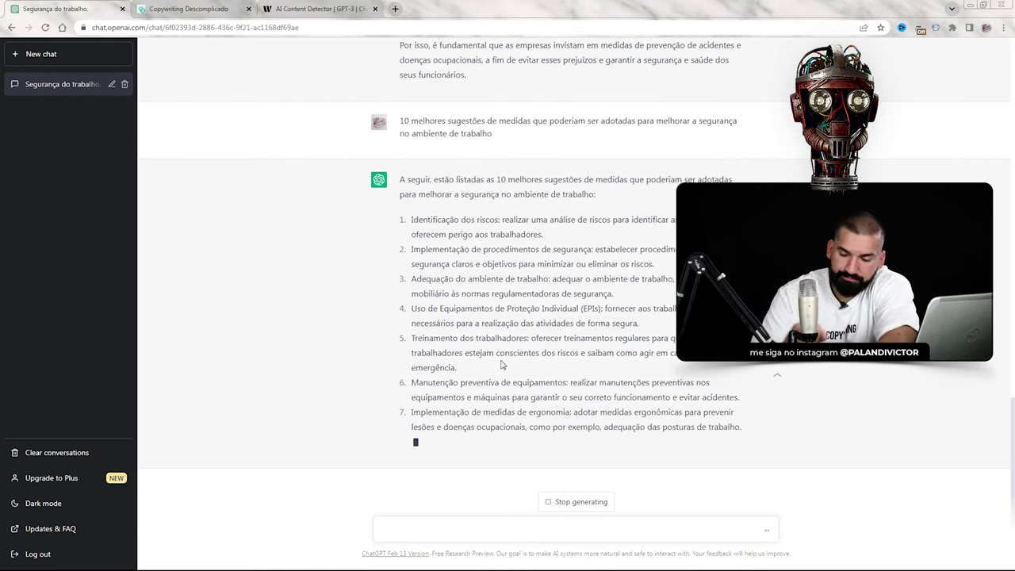
# Examine the answer on losses from an injured employee's leave, covering labour costs, absenteeism, damage to the company's image and financial losses.
pyautogui.scroll(6, 508, 422)
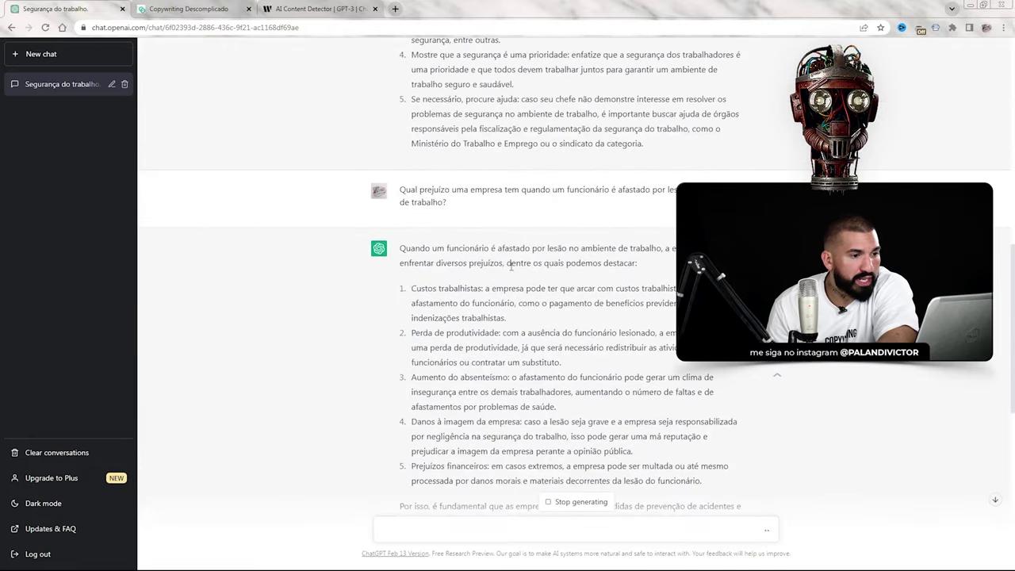
pyautogui.moveTo(495, 248); pyautogui.dragTo(663, 248)
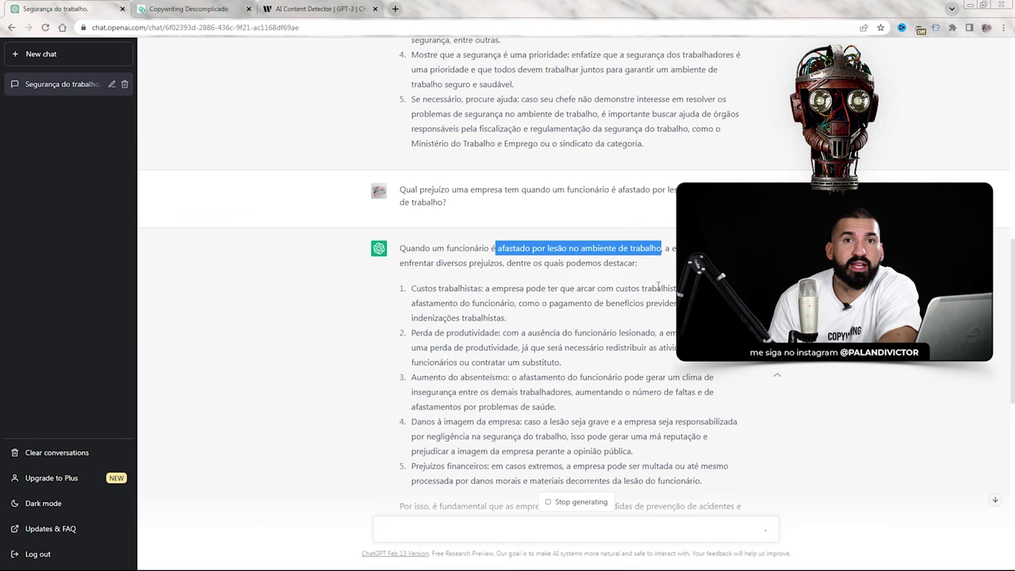
pyautogui.scroll(-10, 657, 287)
pyautogui.scroll(2, 521, 276)
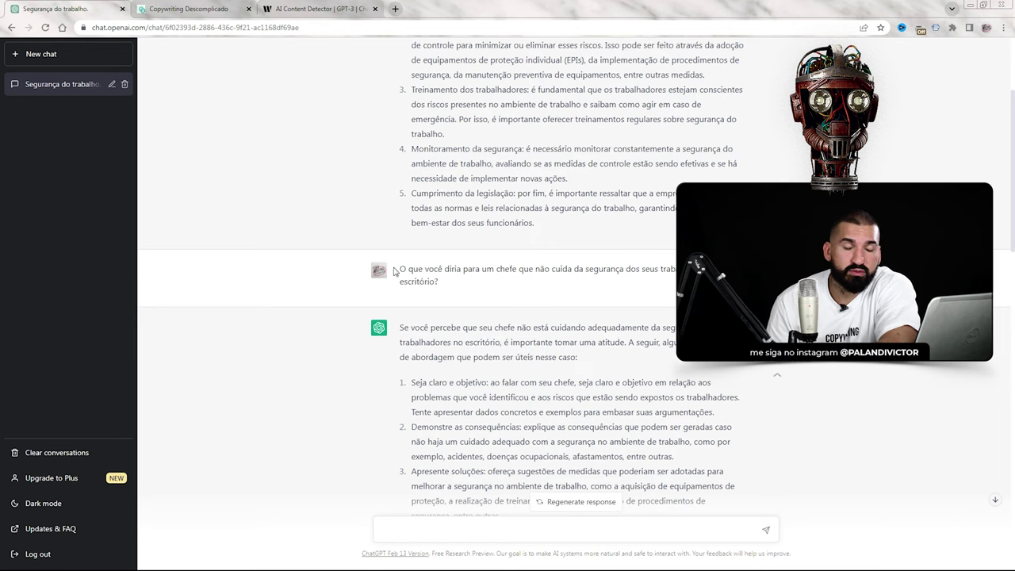
pyautogui.scroll(-8, 611, 316)
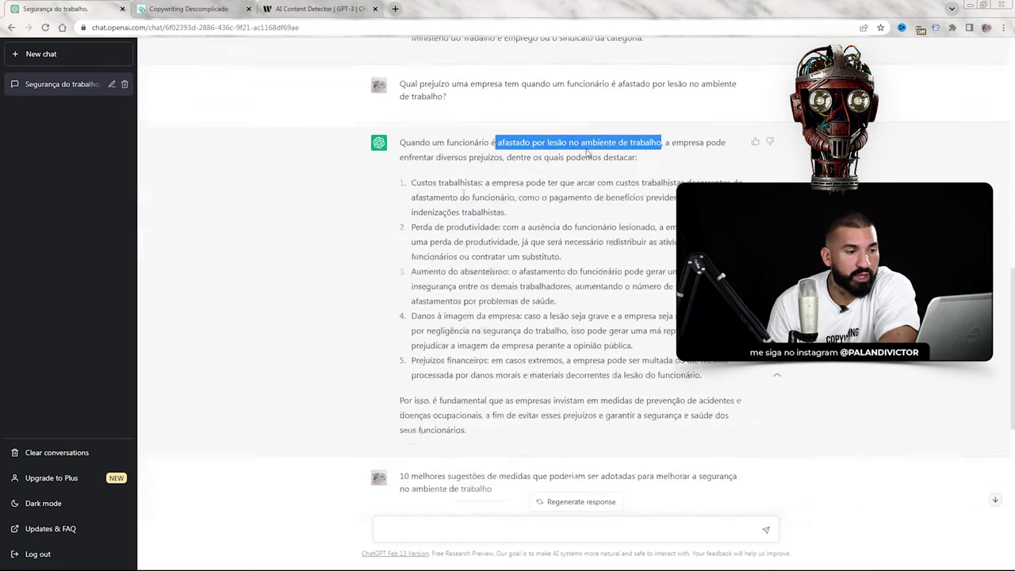
pyautogui.moveTo(419, 199); pyautogui.dragTo(414, 184)
pyautogui.click(468, 203)
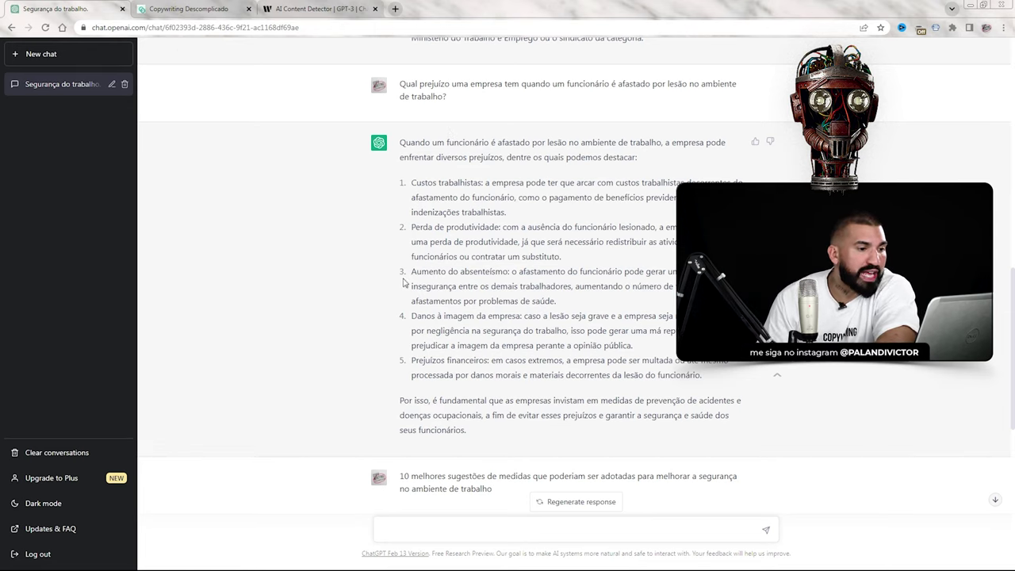
pyautogui.moveTo(417, 274); pyautogui.dragTo(471, 288)
pyautogui.click(472, 326)
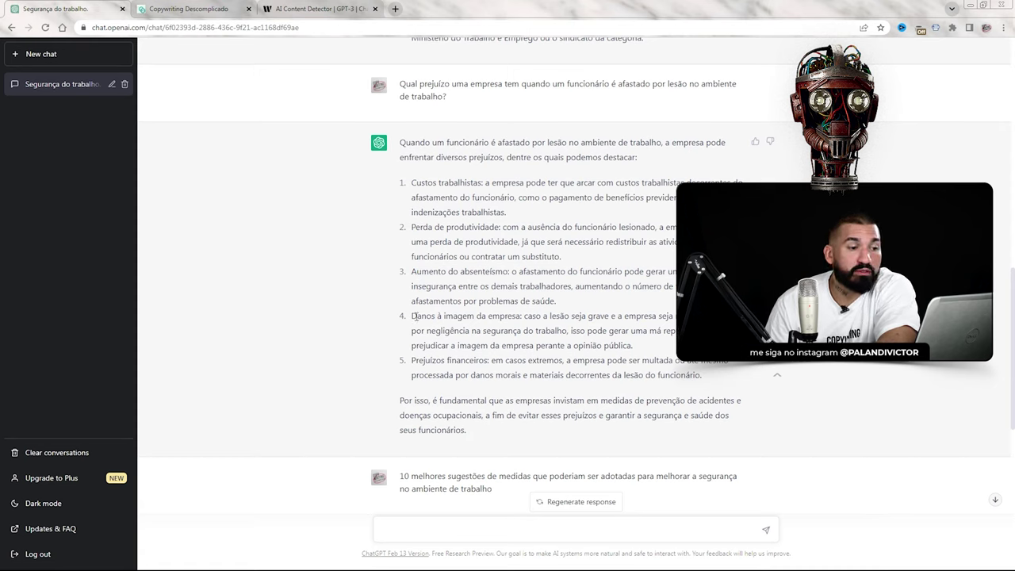
pyautogui.moveTo(406, 316); pyautogui.dragTo(523, 316)
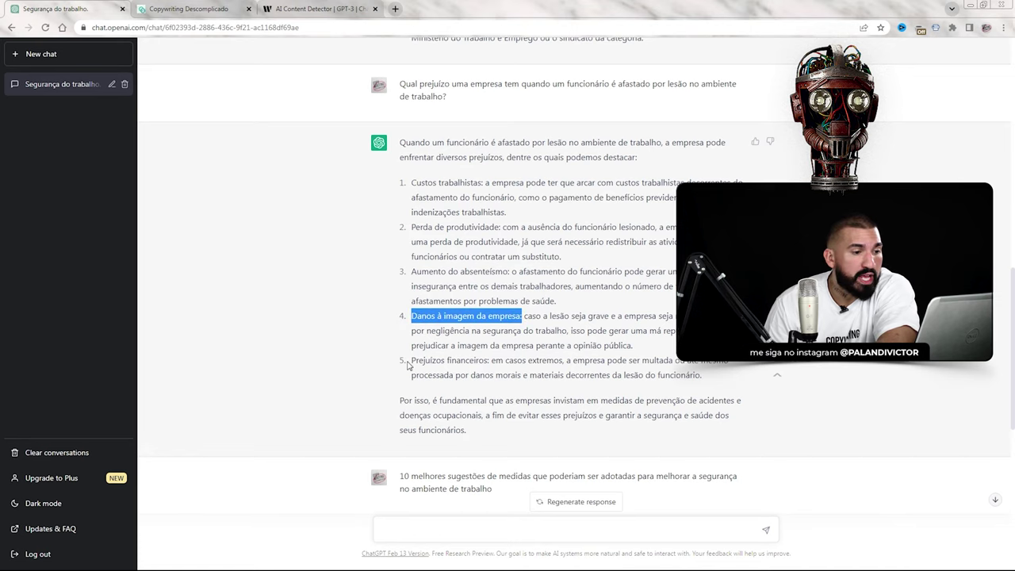
pyautogui.moveTo(412, 364); pyautogui.dragTo(672, 364)
pyautogui.click(667, 370)
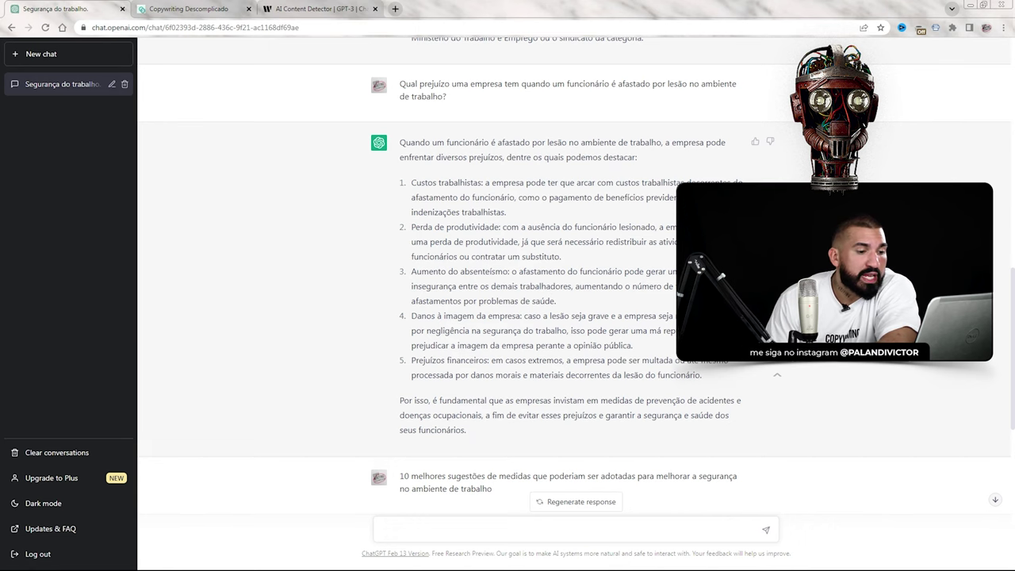
# Review the ten workplace safety suggestions and highlight "Uso de Equipamentos de Proteção Individual (EPIs)" in item 4.
pyautogui.scroll(-6, 412, 116)
pyautogui.moveTo(406, 117); pyautogui.dragTo(639, 442)
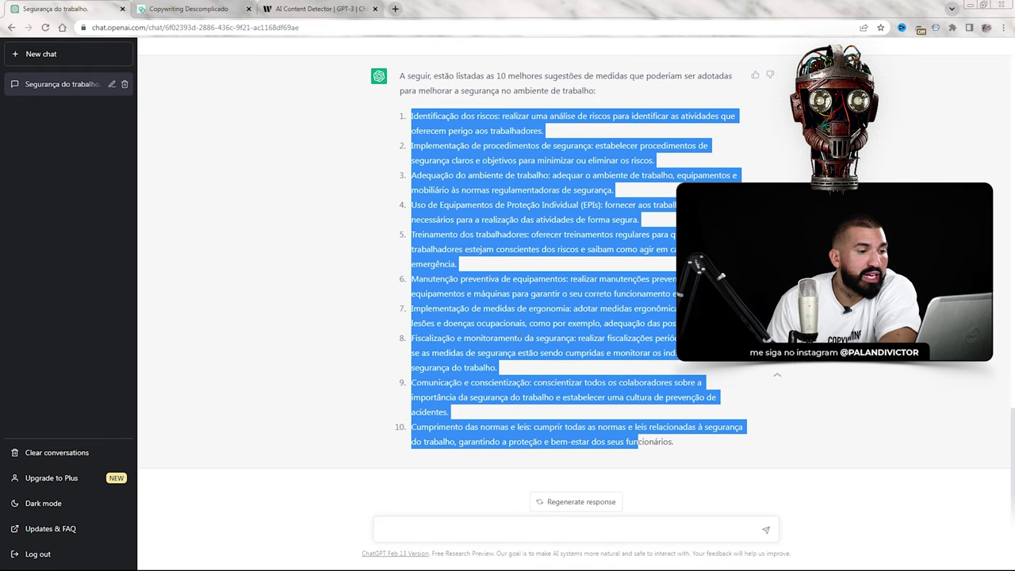
pyautogui.click(451, 292)
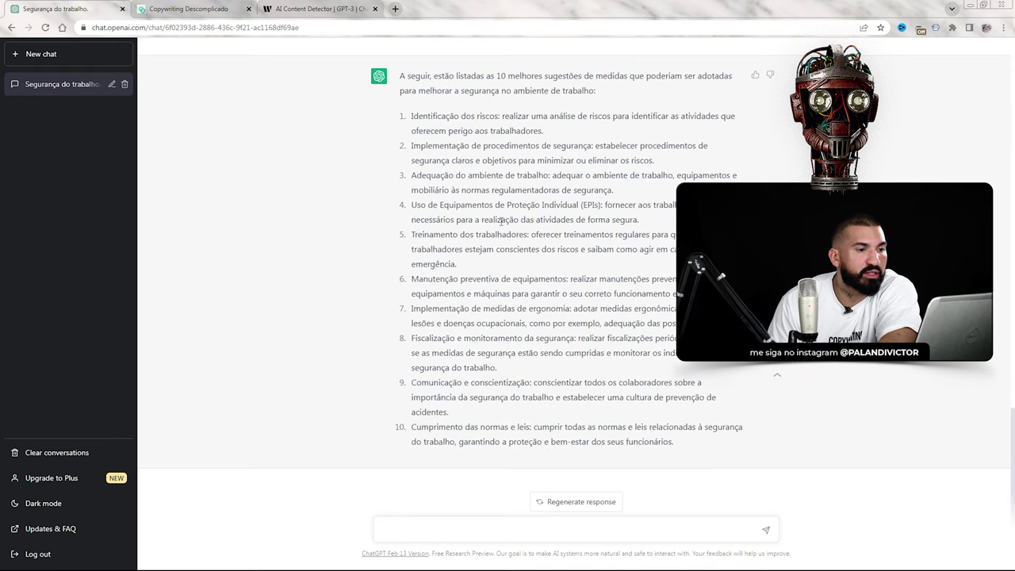
pyautogui.moveTo(415, 205); pyautogui.dragTo(608, 198)
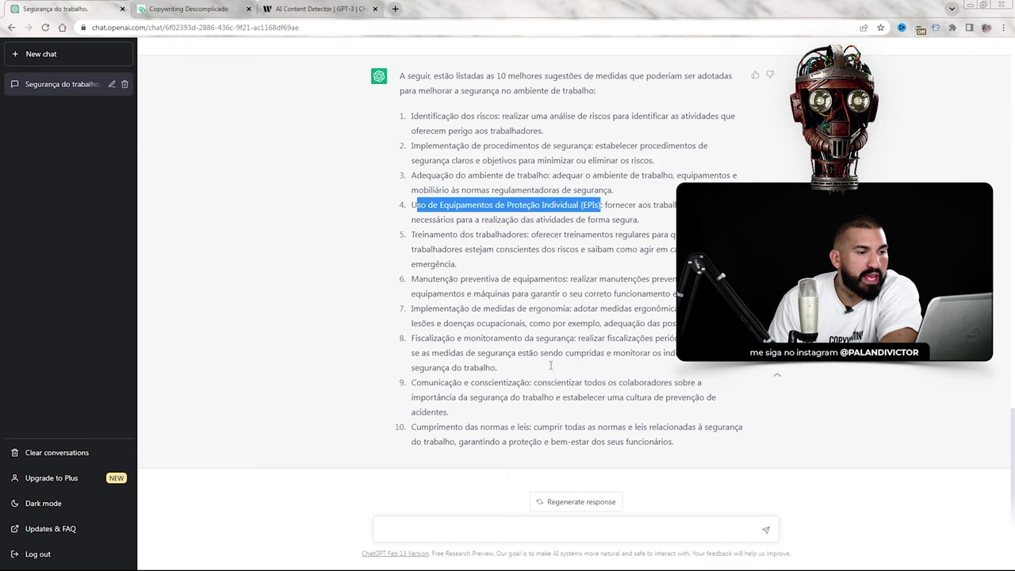
# Review the opening specialist prompt and its answer, highlighting guidelines 1 to 4 from risk identification to safety monitoring.
pyautogui.scroll(15, 534, 303)
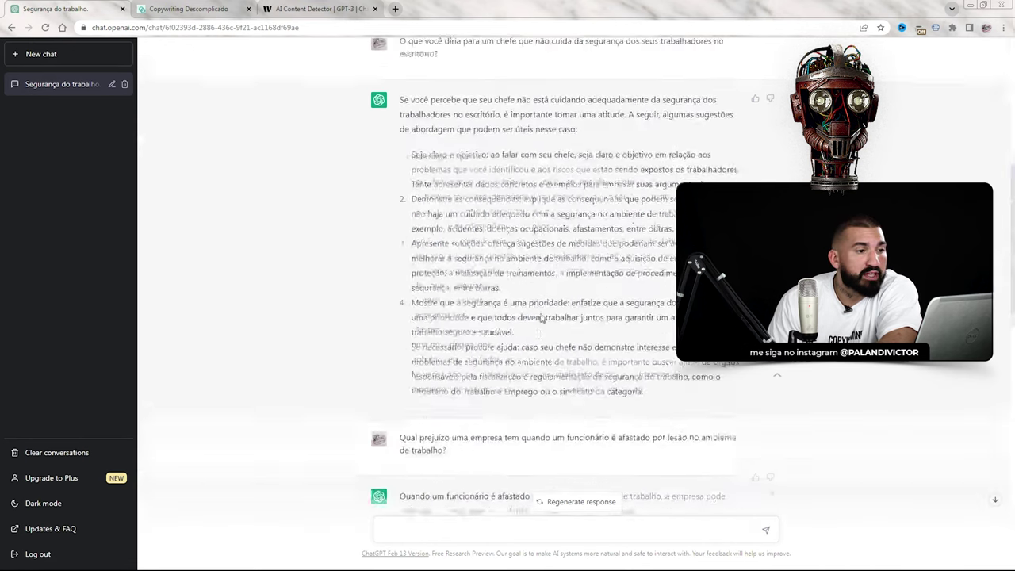
pyautogui.moveTo(446, 57); pyautogui.dragTo(650, 68)
pyautogui.click(588, 81)
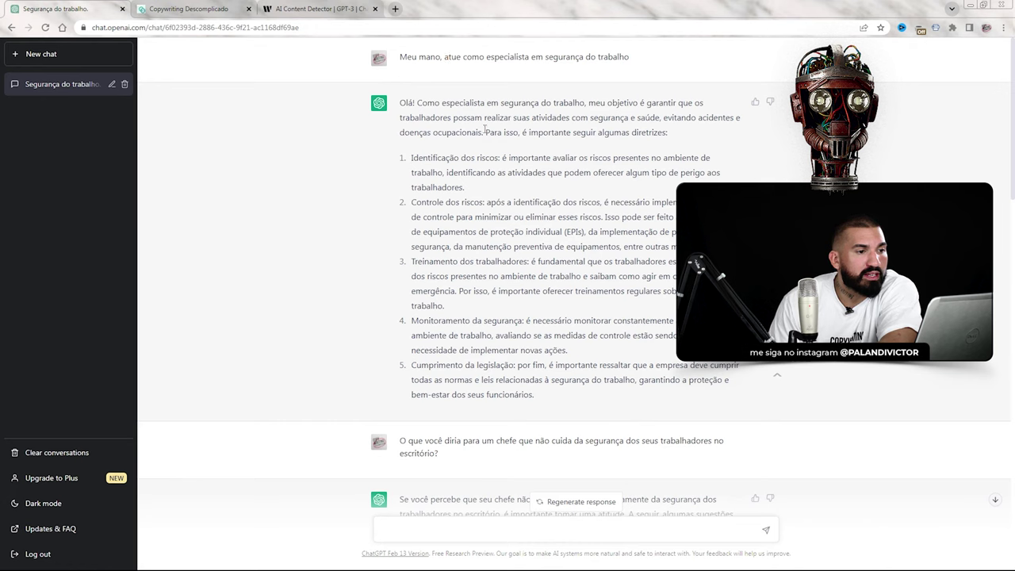
pyautogui.moveTo(411, 156); pyautogui.dragTo(603, 350)
pyautogui.scroll(-7, 602, 351)
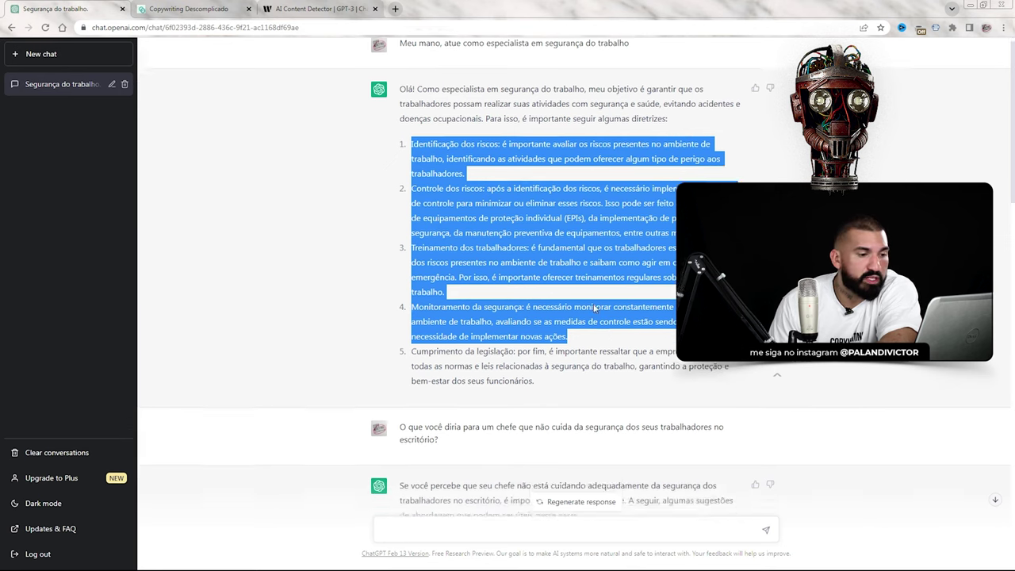
pyautogui.scroll(-10, 471, 85)
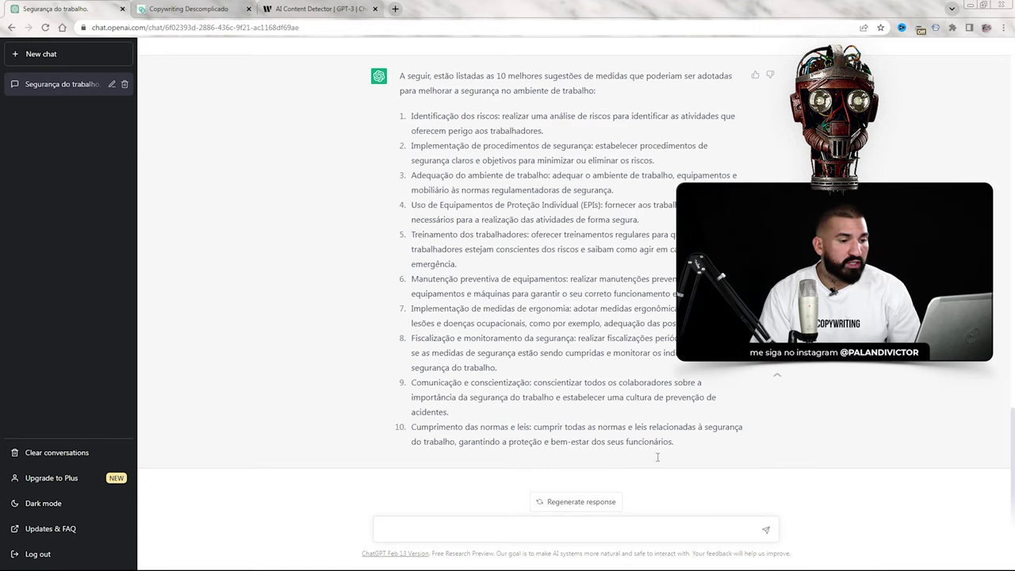
# In a new chat, ask "Finja que você está dando uma consultoria sobre gestão de pessoas em grandes corporações. Qual seria o seu principal conselho pra mim?".
pyautogui.click(41, 53)
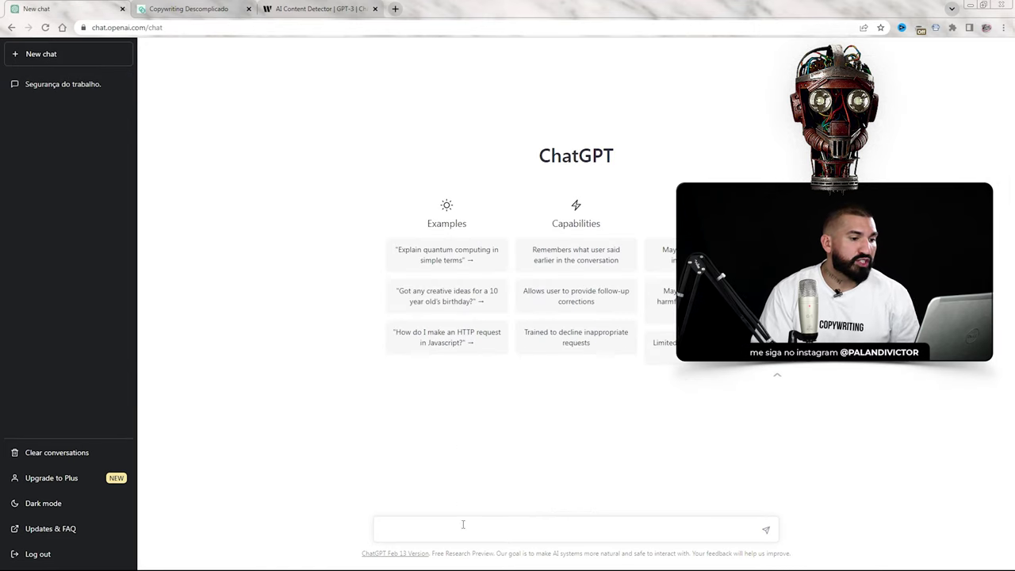
pyautogui.write('Fink')
pyautogui.write('a qu')
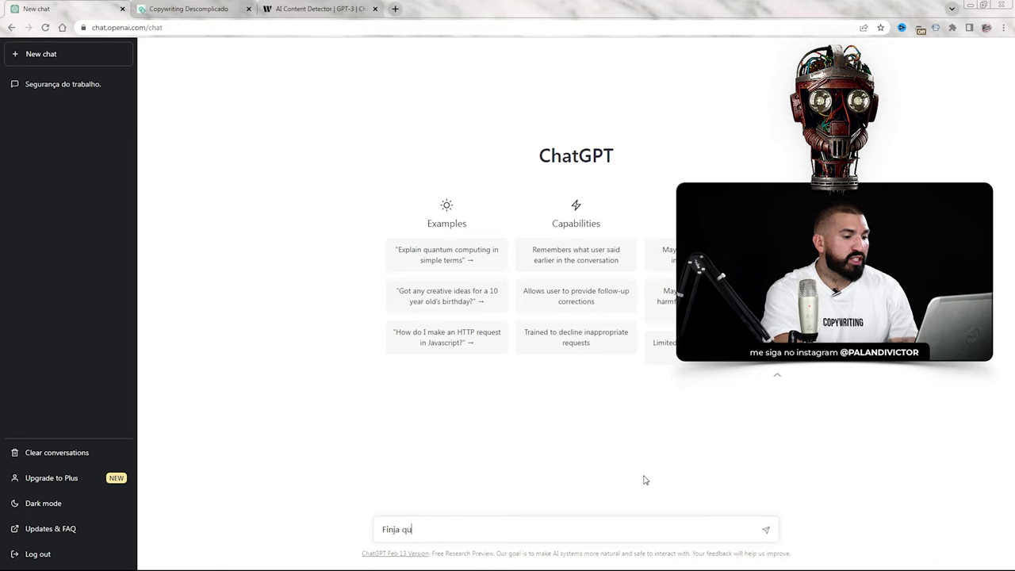
pyautogui.write('e você está dando uma consultoria sobre ges')
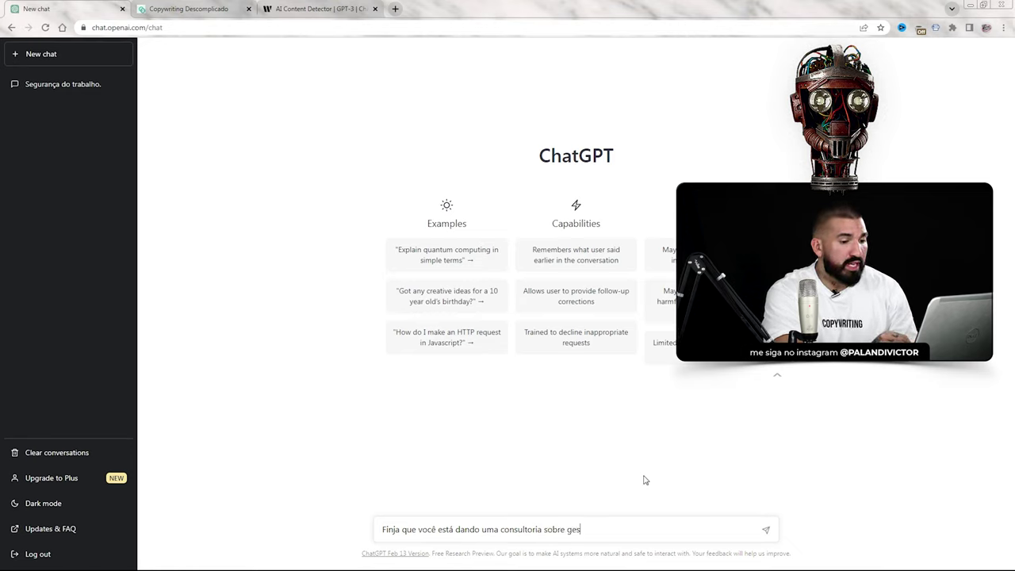
pyautogui.write('de pessoas em grandes corporações.')
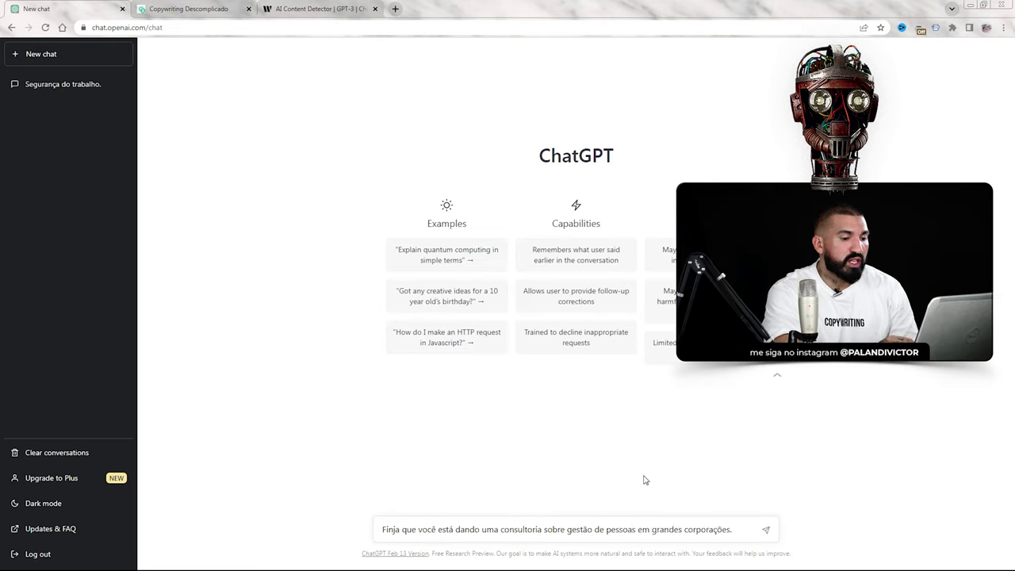
pyautogui.write(' Qual s')
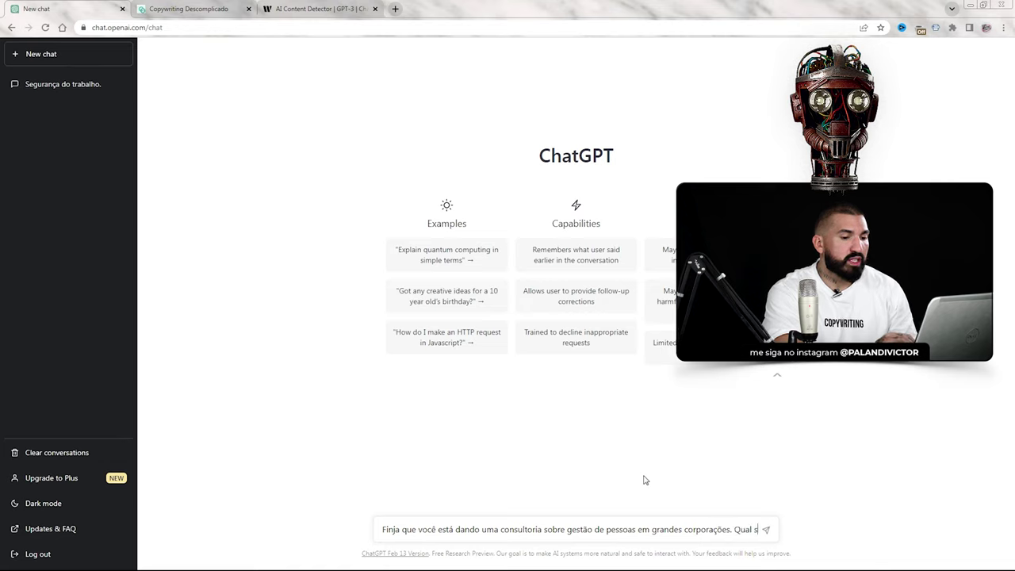
pyautogui.write('eria o seu principa')
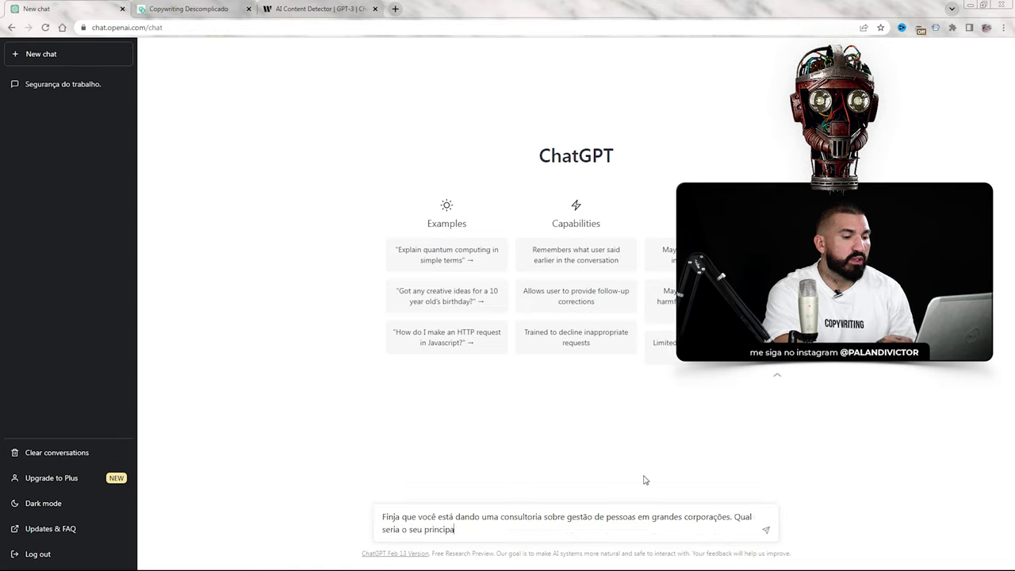
pyautogui.write('l conselho')
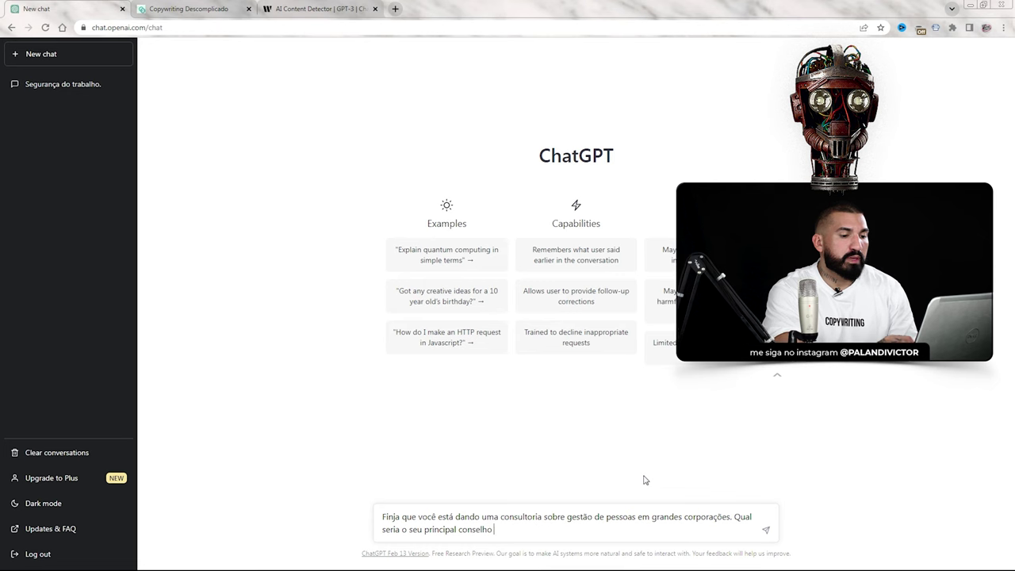
pyautogui.write('?')
pyautogui.press('Return')
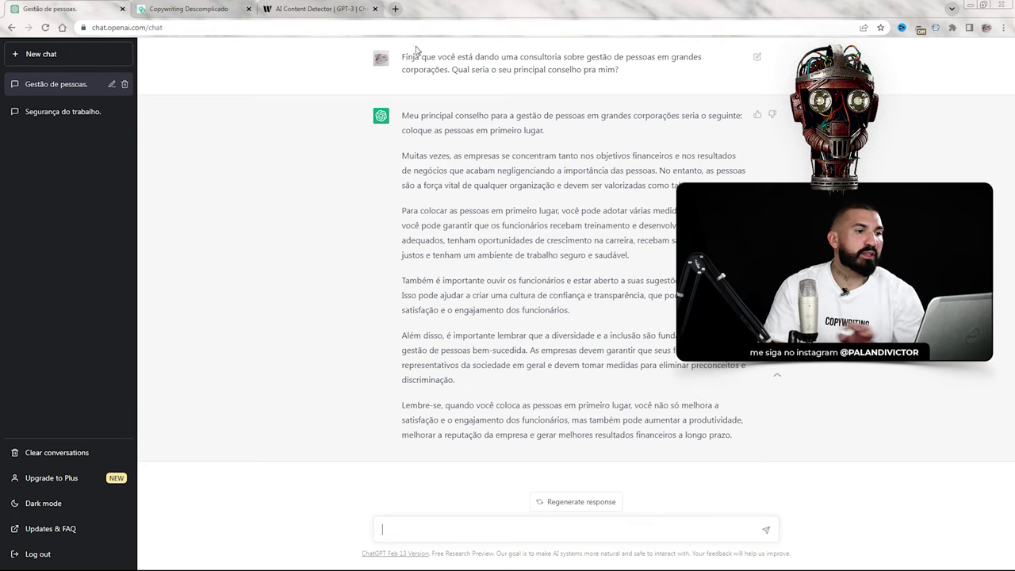
# Reuse the consultancy prompt, replacing "sobre gestão de pessoas em grandes corporações" with "de copywriting", and send it.
pyautogui.moveTo(402, 56); pyautogui.dragTo(596, 71)
pyautogui.click(476, 524)
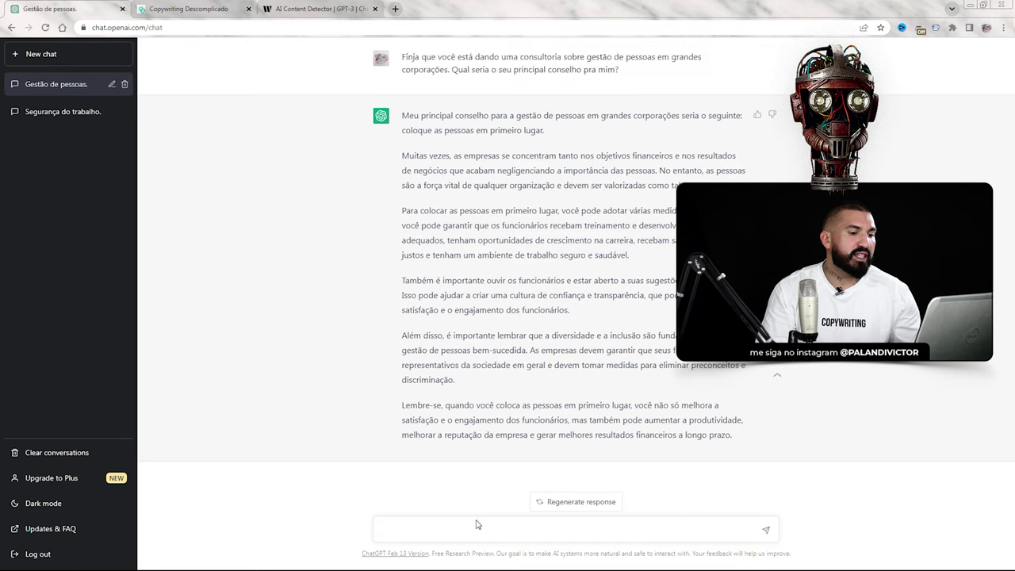
pyautogui.write('Finja que você está dando uma consultoria sobre gestão de pessoas em grandes corporações. Qual seria o seu principal conselho pra mim?')
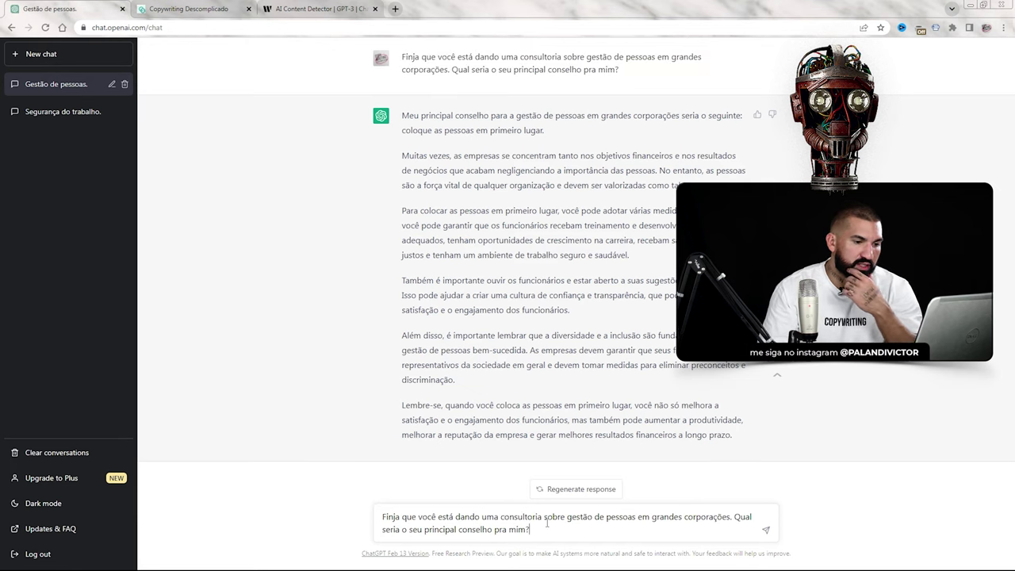
pyautogui.moveTo(546, 523); pyautogui.dragTo(731, 519)
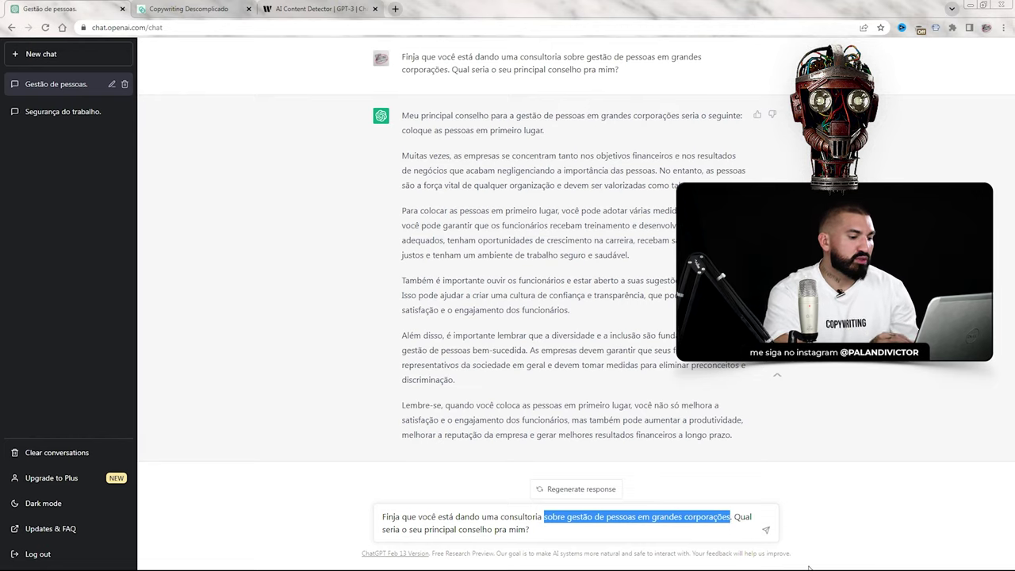
pyautogui.write('de copywriting')
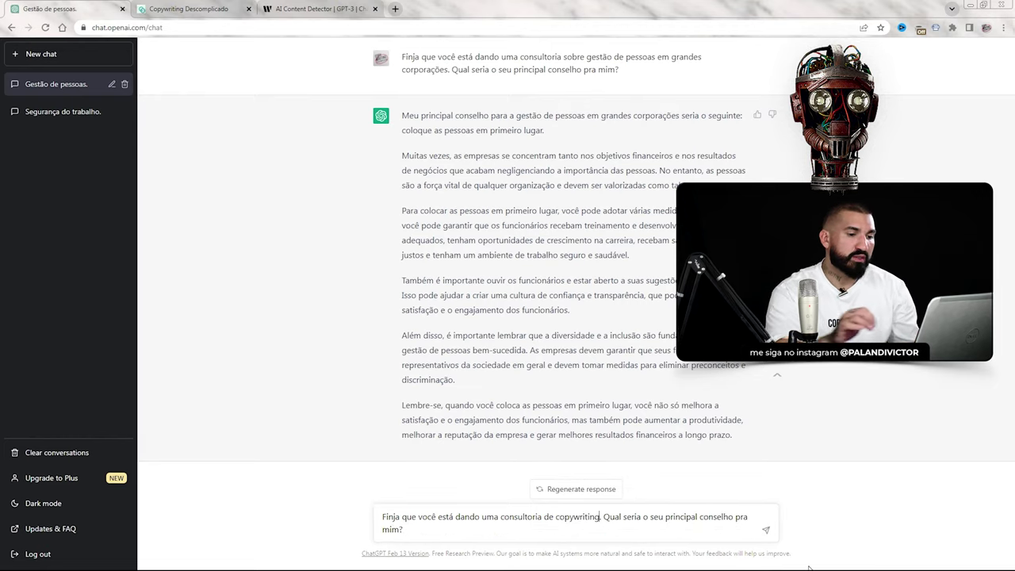
pyautogui.click(766, 530)
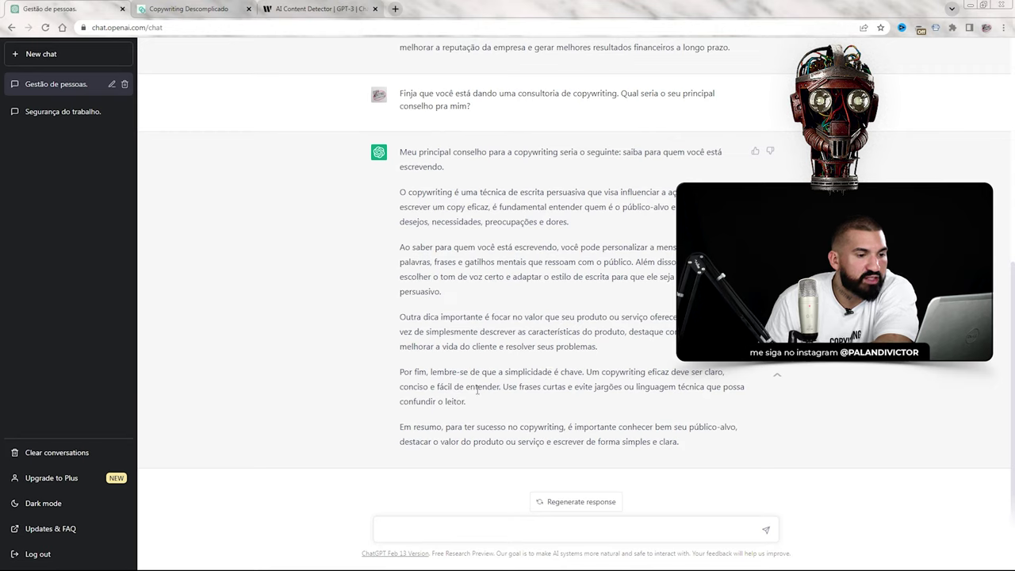
# Review the copywriting advice, highlighting the tip on short sentences and the opening statement about the main advice.
pyautogui.moveTo(518, 387); pyautogui.dragTo(688, 397)
pyautogui.click(577, 419)
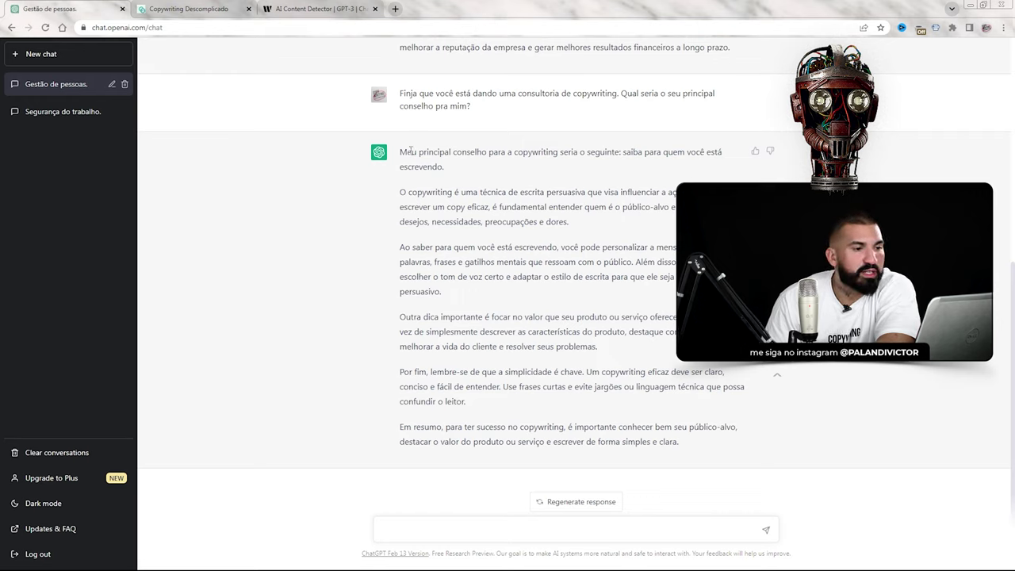
pyautogui.moveTo(403, 153); pyautogui.dragTo(460, 178)
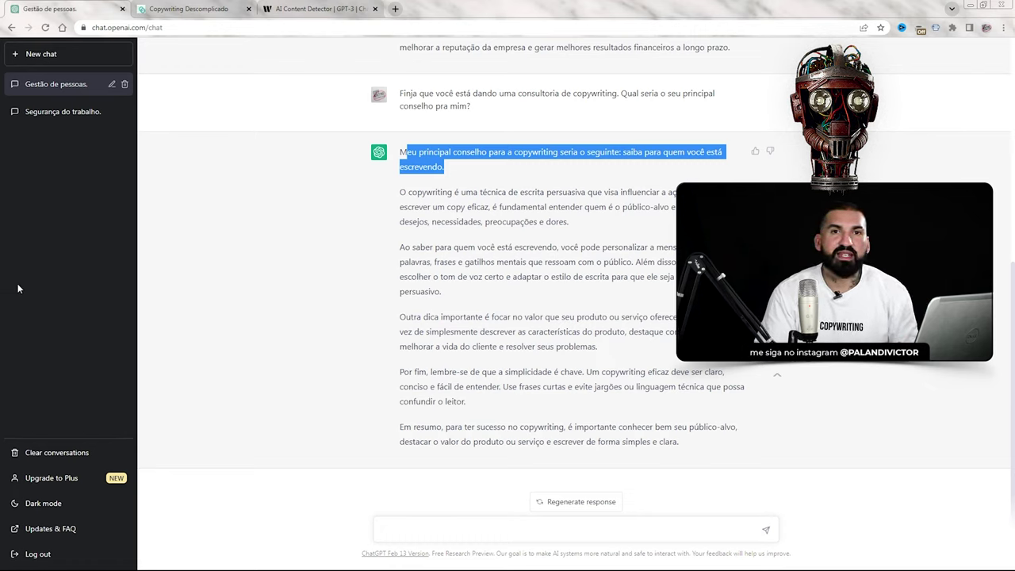
pyautogui.scroll(3, 654, 456)
pyautogui.scroll(-3, 555, 357)
pyautogui.click(484, 299)
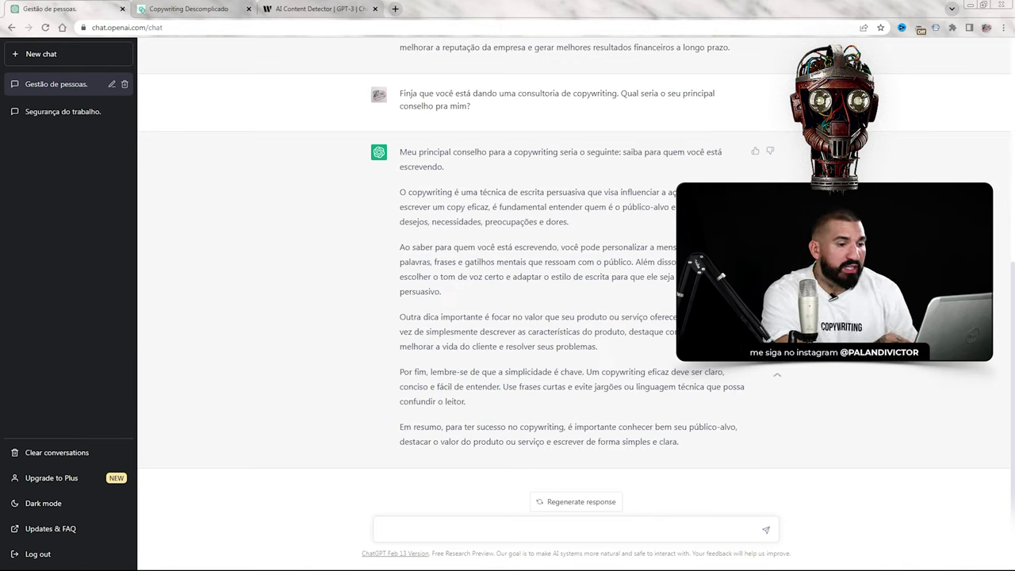
# Ask "Como definir o público-alvo da minha copy?" and look over the start of the answer.
pyautogui.write('finir ')
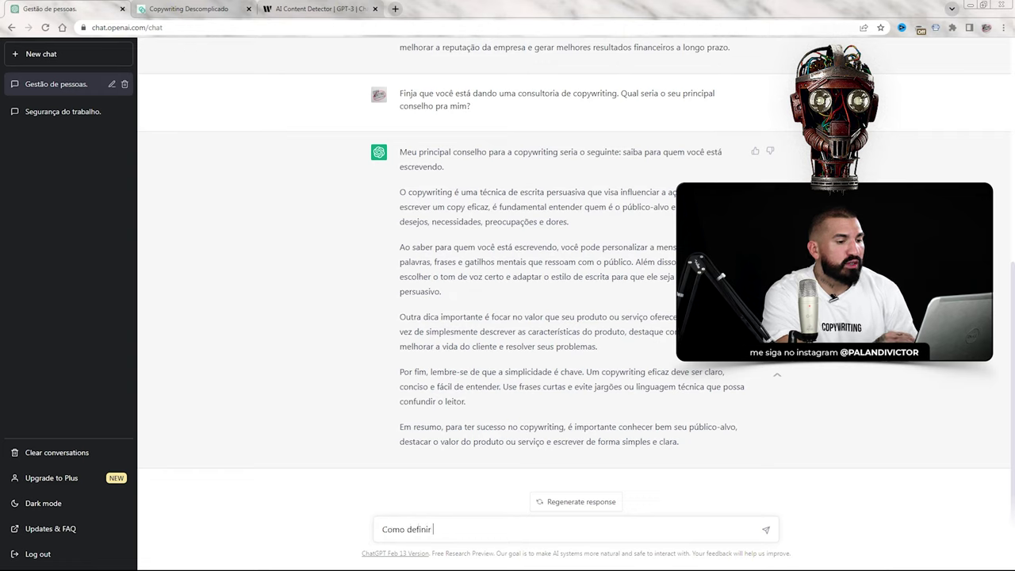
pyautogui.write('o público-alkv')
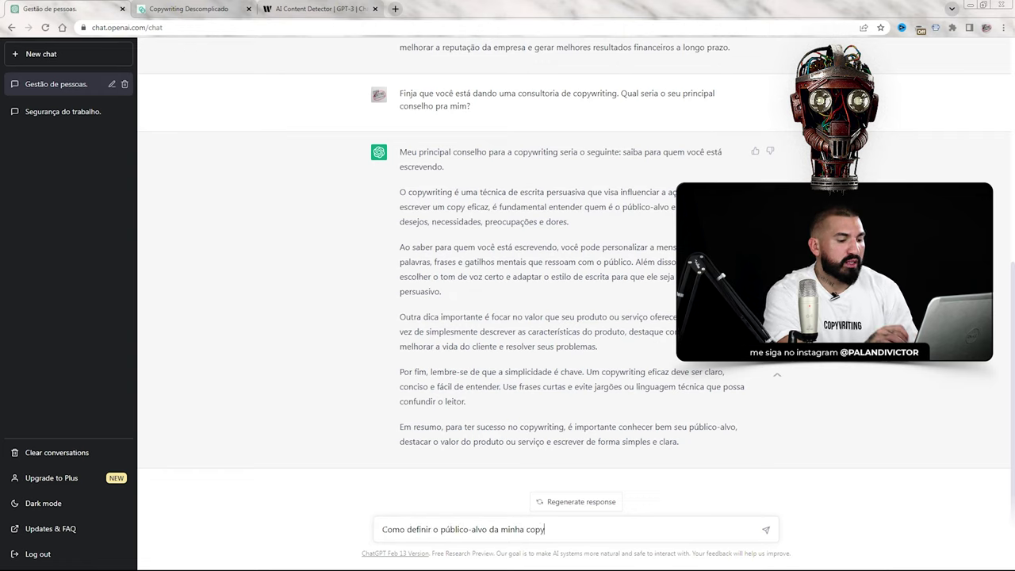
pyautogui.press('Return')
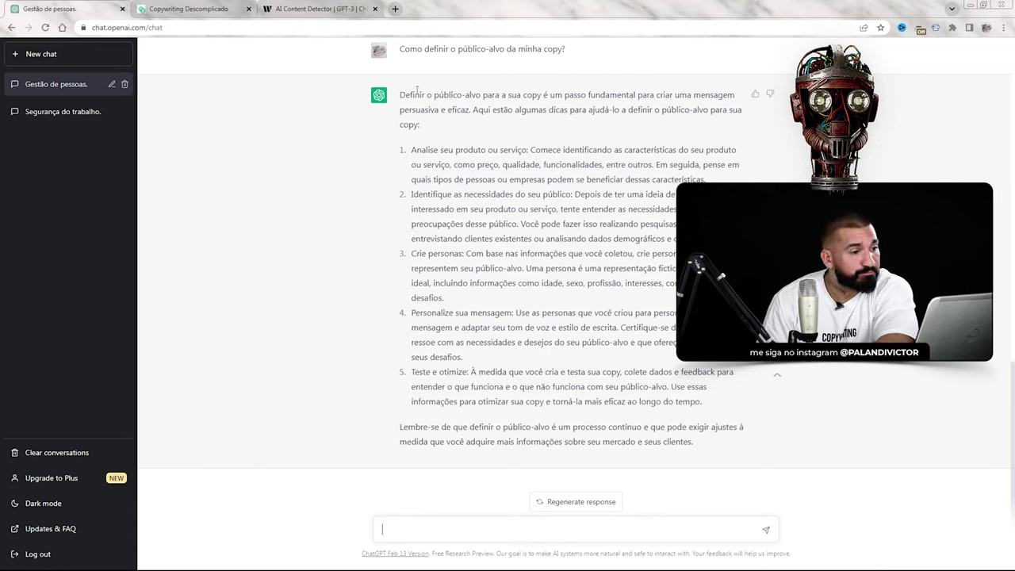
pyautogui.moveTo(401, 95)
pyautogui.mouseDown()
pyautogui.moveTo(745, 110)
pyautogui.moveTo(421, 96)
pyautogui.mouseUp()
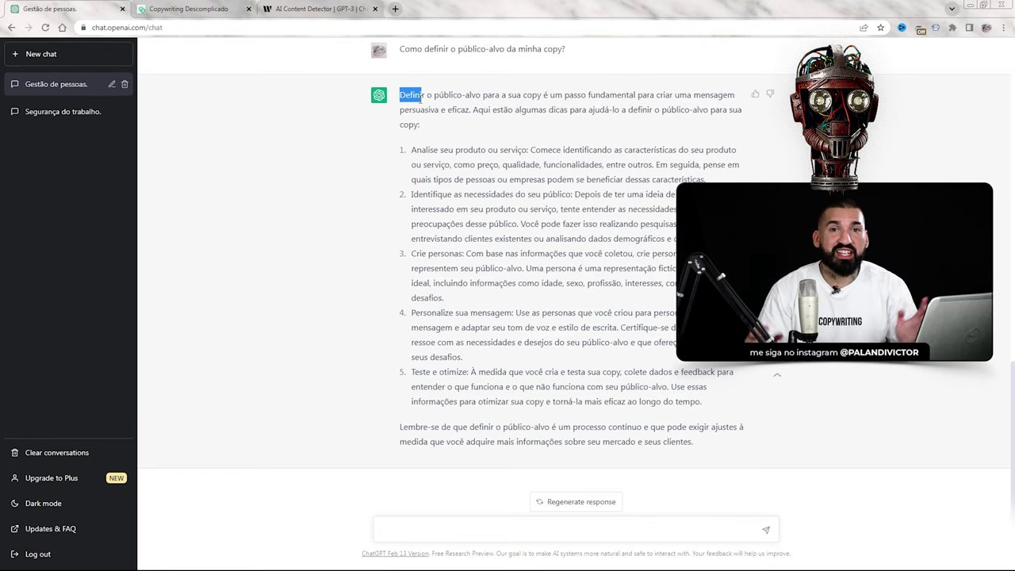
pyautogui.click(473, 371)
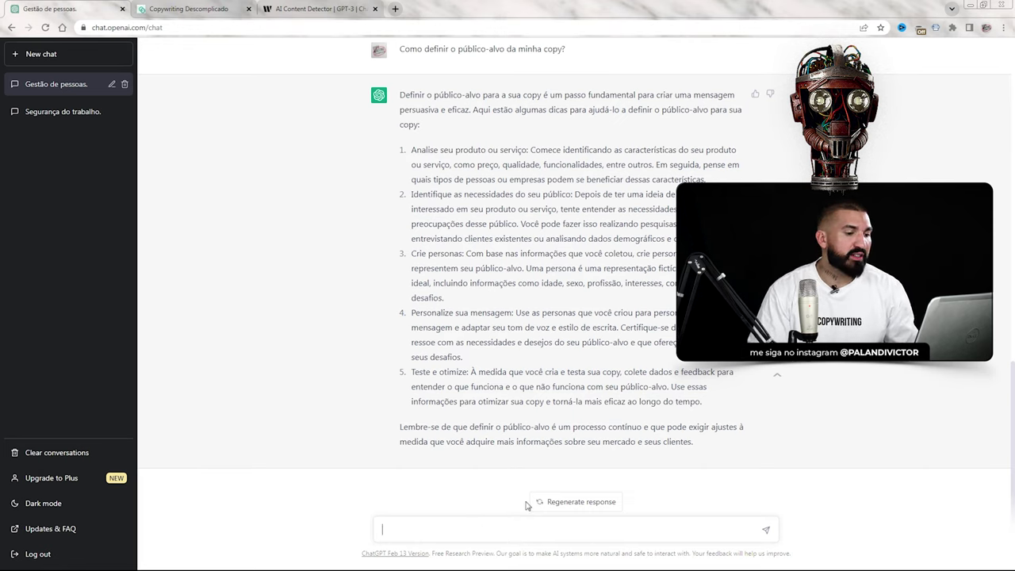
# In a new chat, send the prompt "Desempenhe o papel de um advogado contrário a esse argumento: aborto é crime".
pyautogui.click(36, 53)
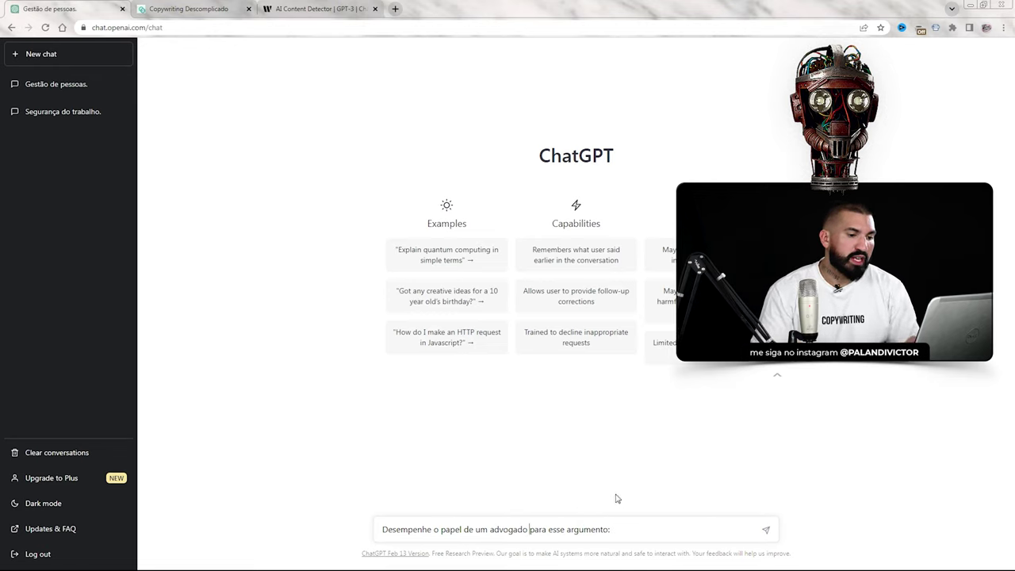
pyautogui.write('contrário')
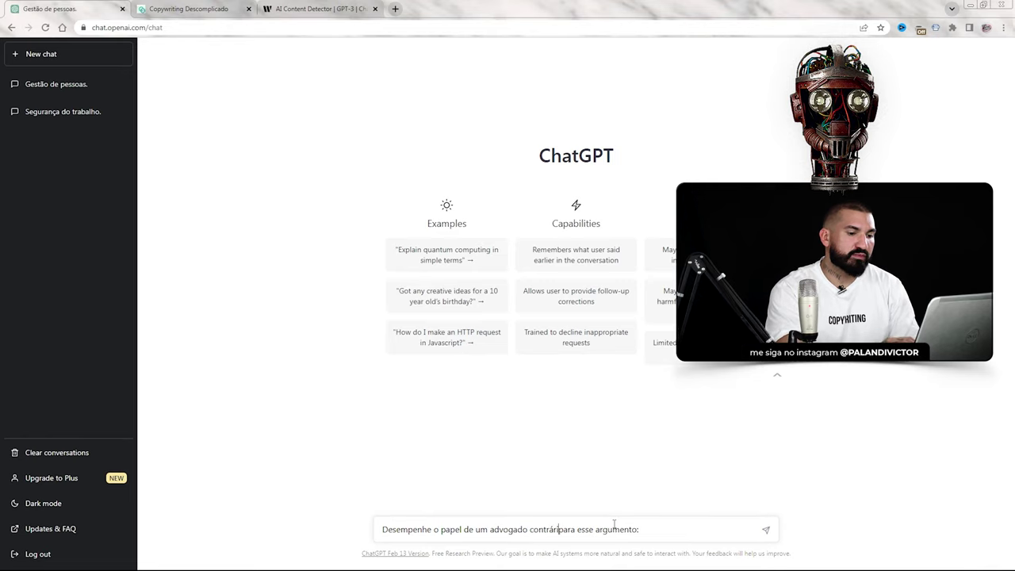
pyautogui.press('Delete')
pyautogui.press('Delete')
pyautogui.press('Delete')
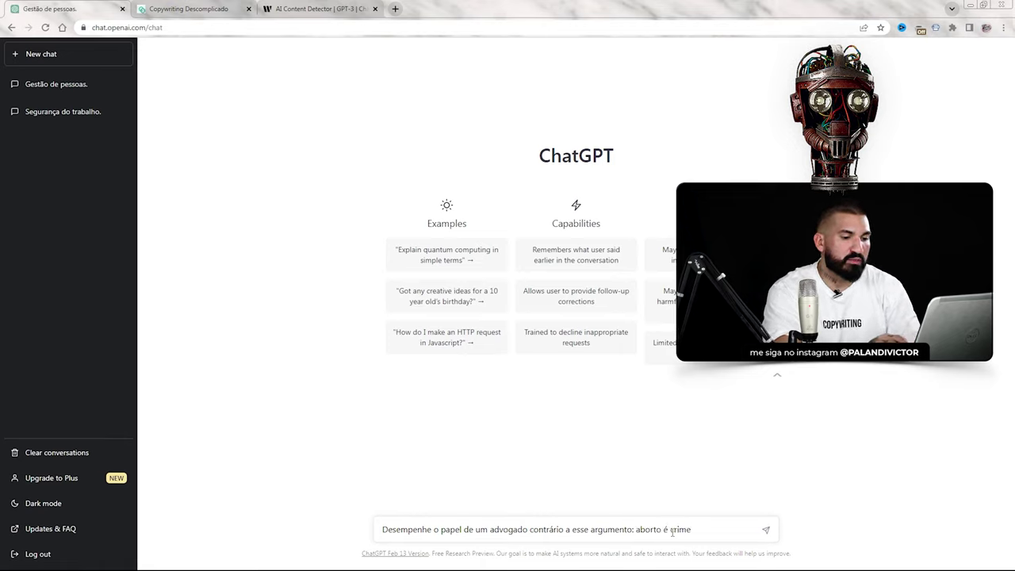
pyautogui.press('Return')
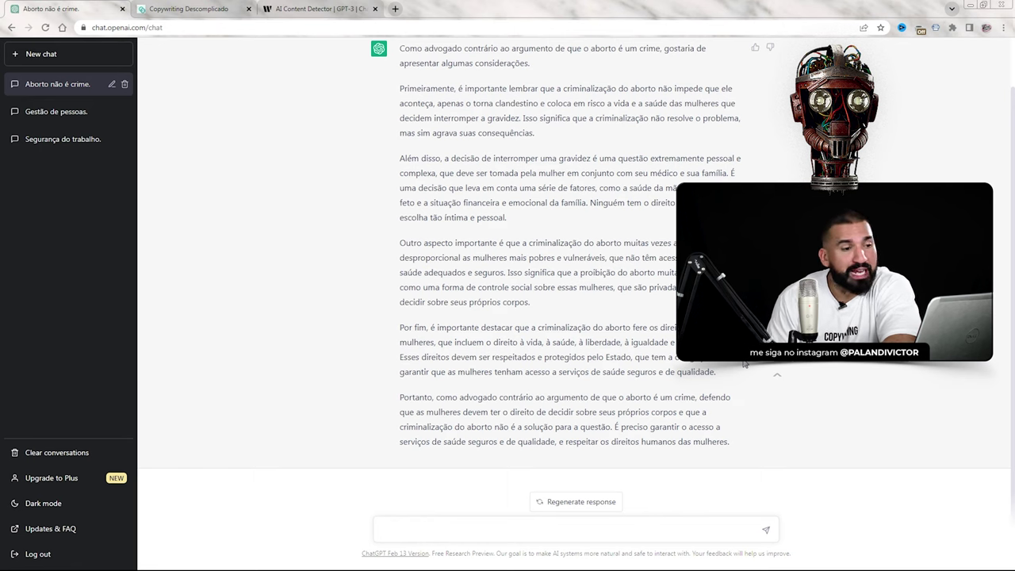
# Review the opposing lawyer's answer, highlighting its arguments from the "Primeiramente" paragraph into the concluding one.
pyautogui.scroll(1, 571, 285)
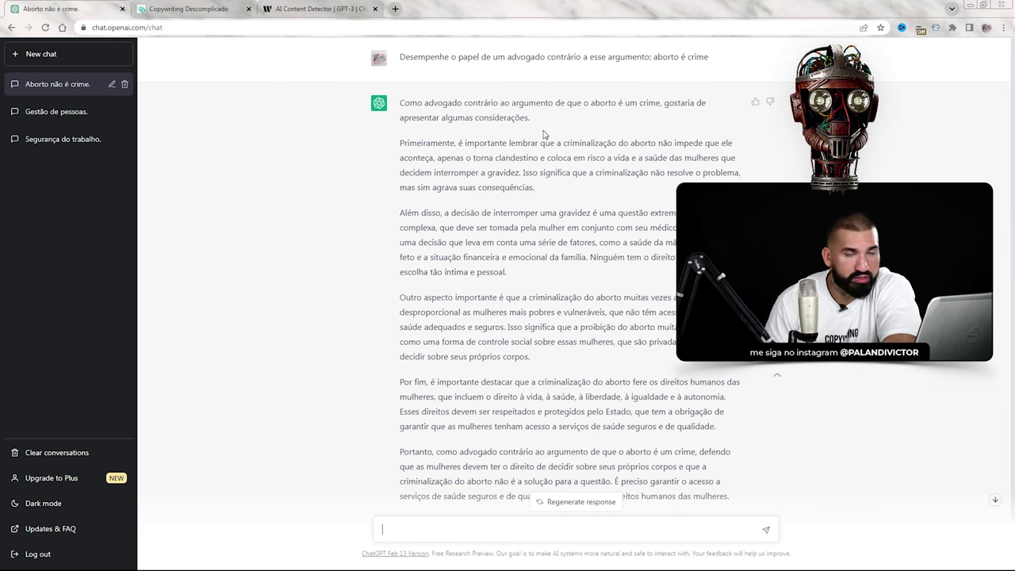
pyautogui.moveTo(491, 144); pyautogui.dragTo(722, 482)
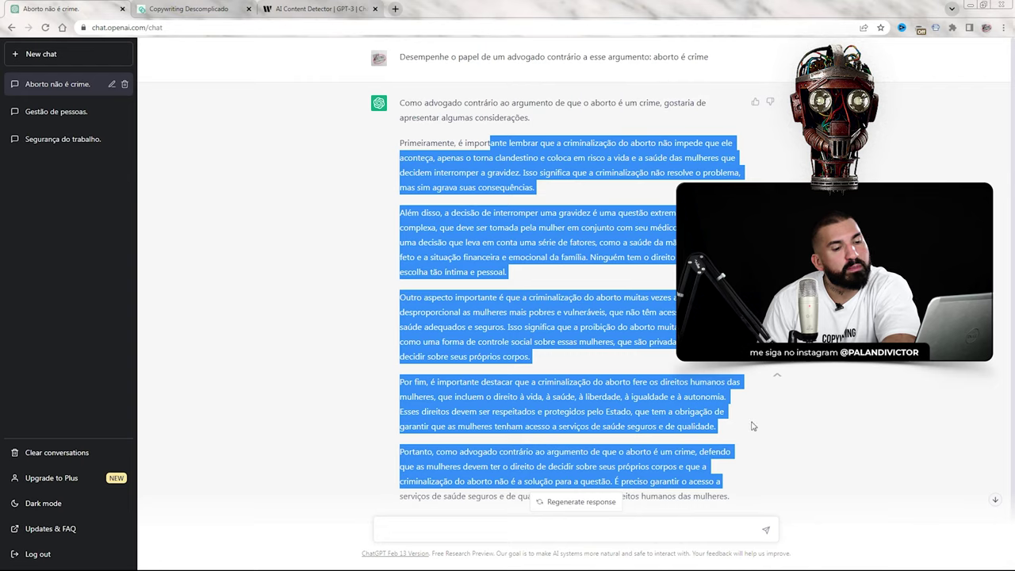
pyautogui.scroll(-1, 745, 438)
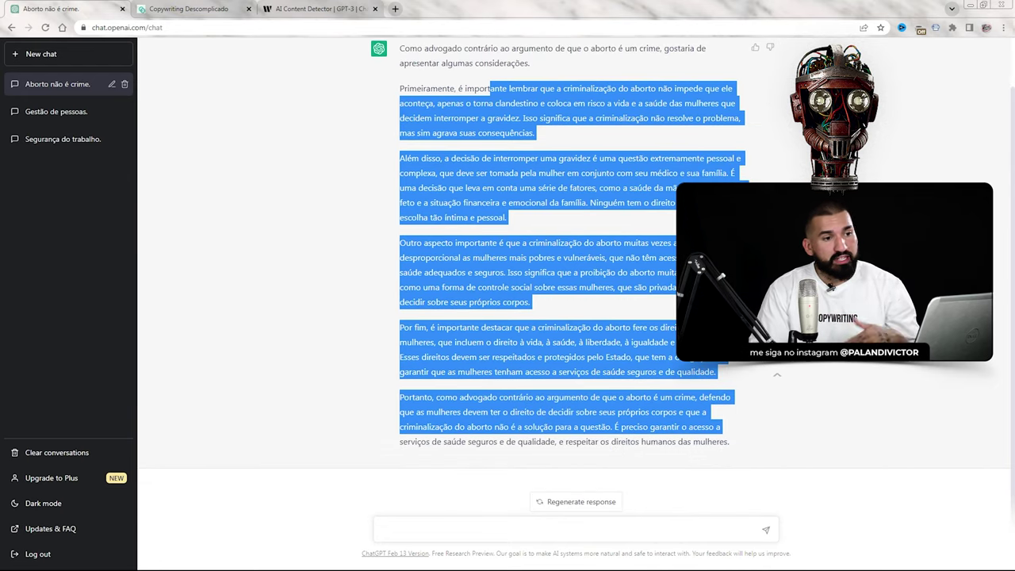
pyautogui.scroll(1, 483, 141)
pyautogui.click(483, 142)
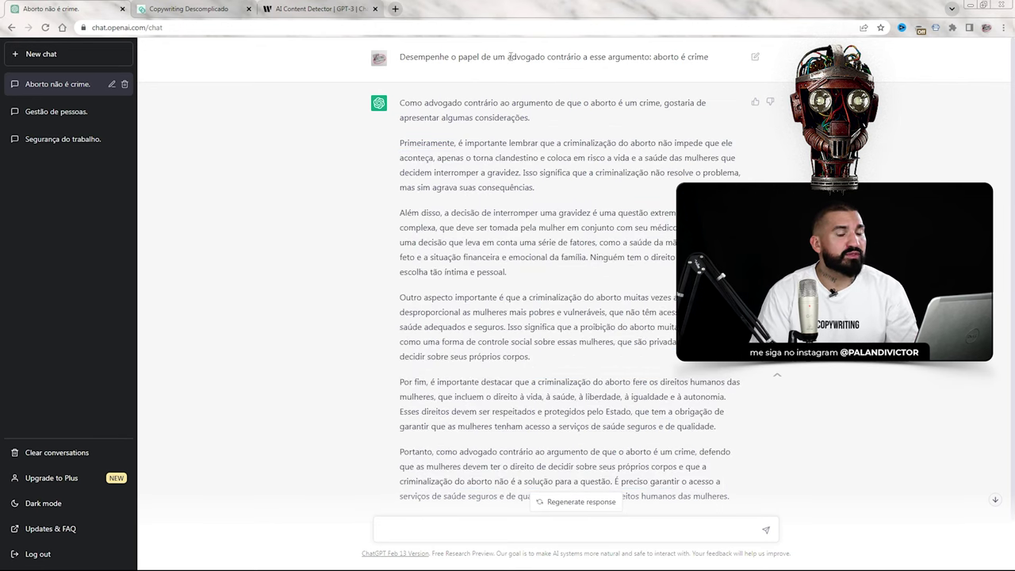
# Reuse the opposing-lawyer wording to send "Desempenhe o papel de um advogado contrário a esse argumento: musculação faz bem para a saúde".
pyautogui.moveTo(400, 56); pyautogui.dragTo(650, 69)
pyautogui.hotkey('ctrl', 'c')
pyautogui.click(544, 530)
pyautogui.hotkey('ctrl', 'v')
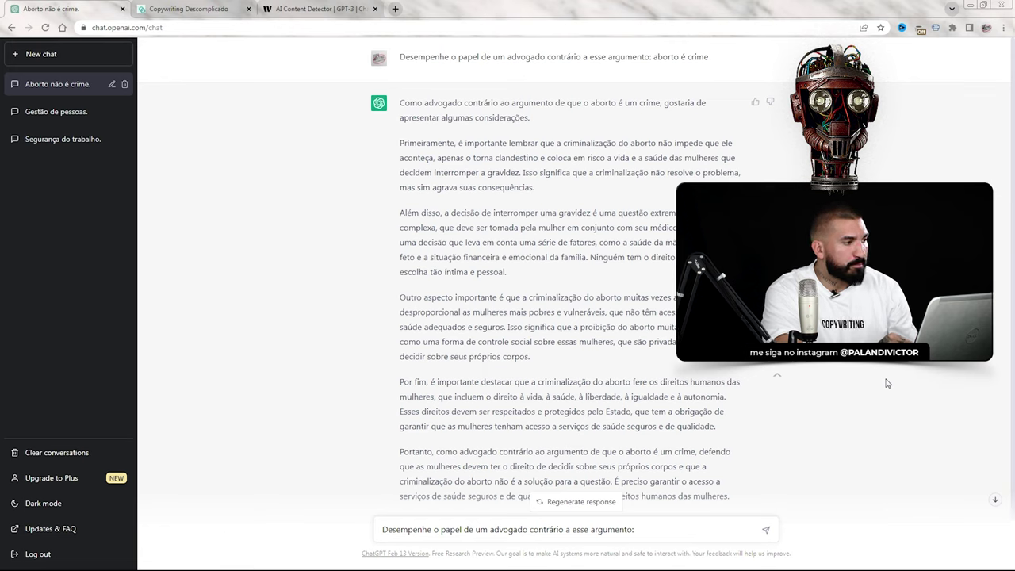
pyautogui.write('musculação faz bem para s')
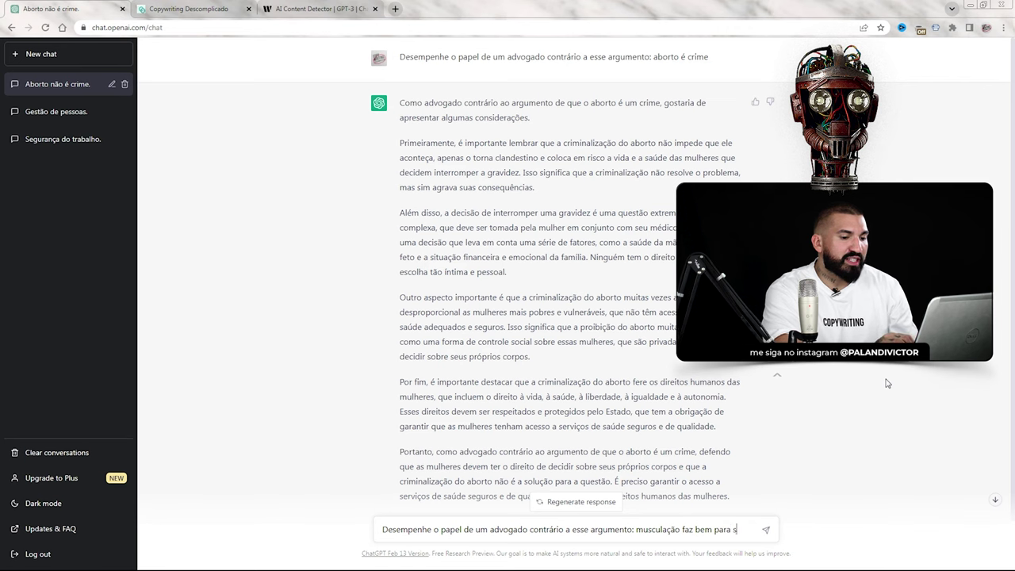
pyautogui.press('BackSpace')
pyautogui.write('a saúde')
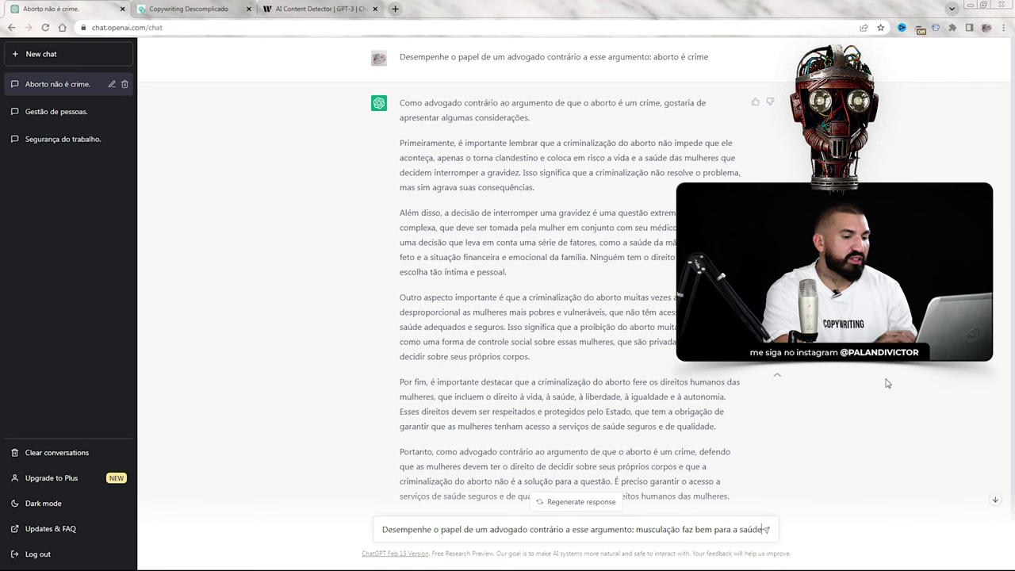
pyautogui.press('Return')
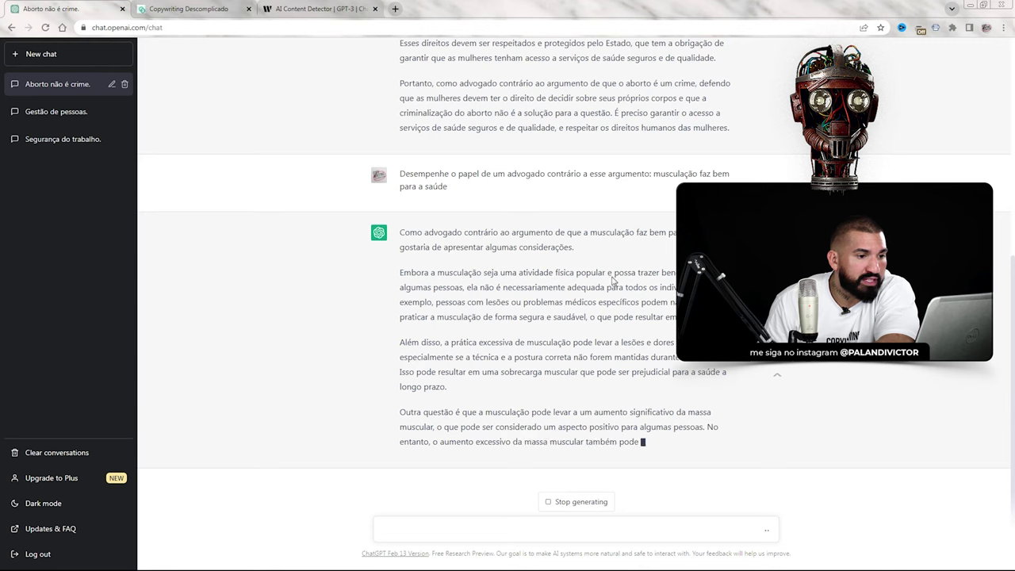
# Review the arguments against weight training, highlighting the points on injuries, excessive practice, muscle mass and alternative physical activities.
pyautogui.moveTo(486, 290); pyautogui.dragTo(603, 290)
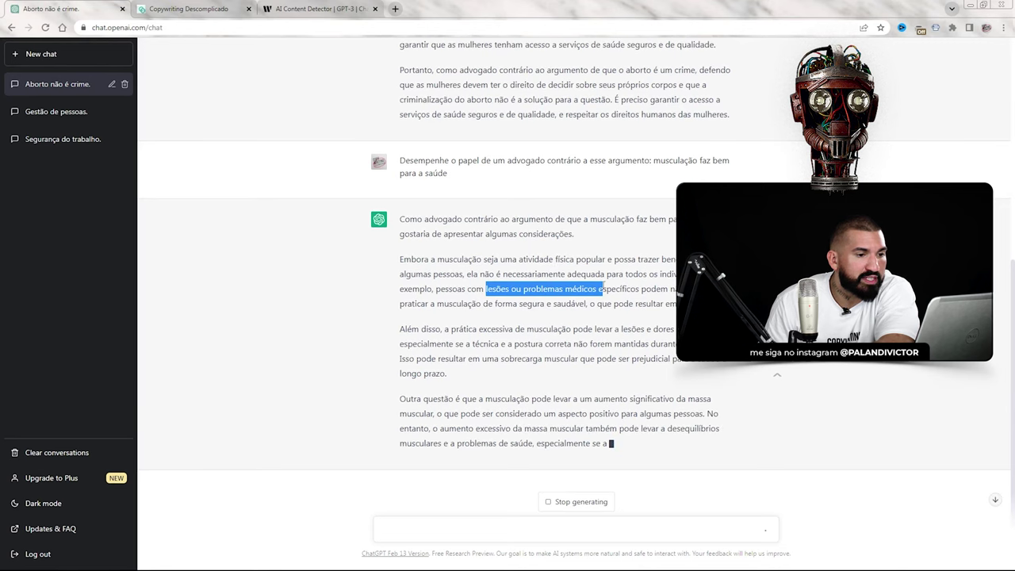
pyautogui.moveTo(503, 274); pyautogui.dragTo(549, 274)
pyautogui.moveTo(440, 289); pyautogui.dragTo(676, 291)
pyautogui.moveTo(402, 317); pyautogui.dragTo(478, 319)
pyautogui.click(478, 319)
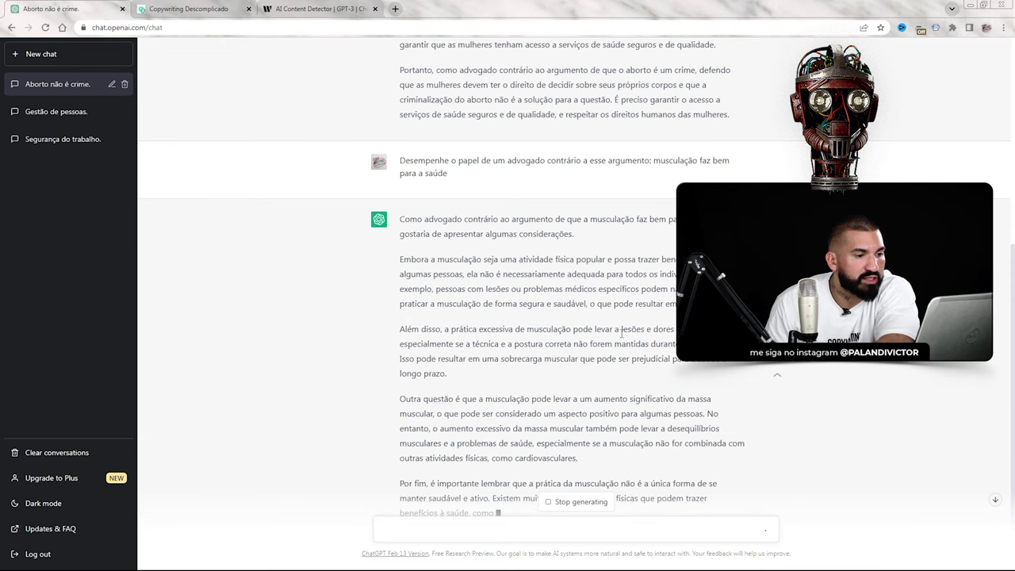
pyautogui.moveTo(459, 242); pyautogui.dragTo(674, 244)
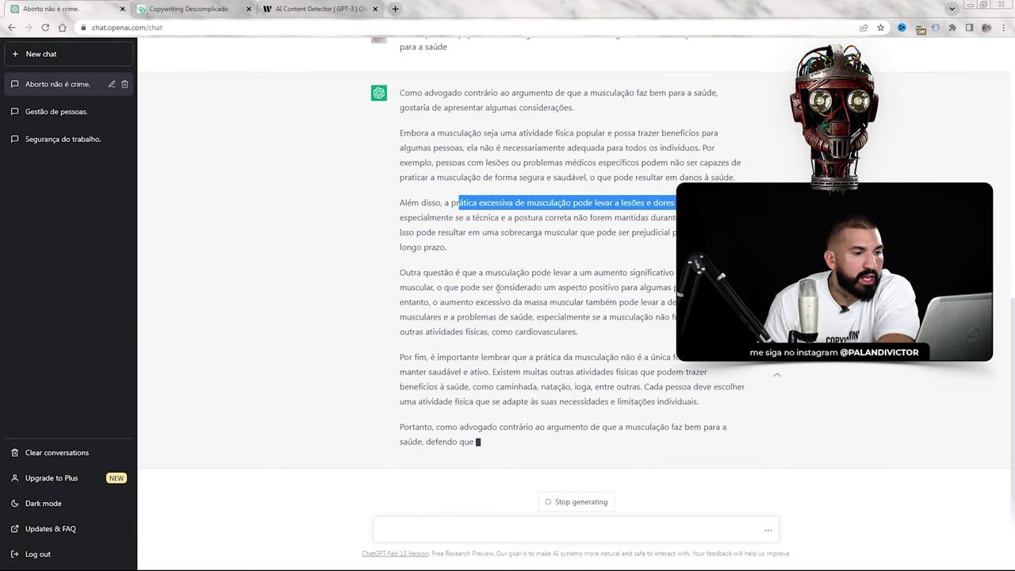
pyautogui.moveTo(483, 261); pyautogui.dragTo(433, 264)
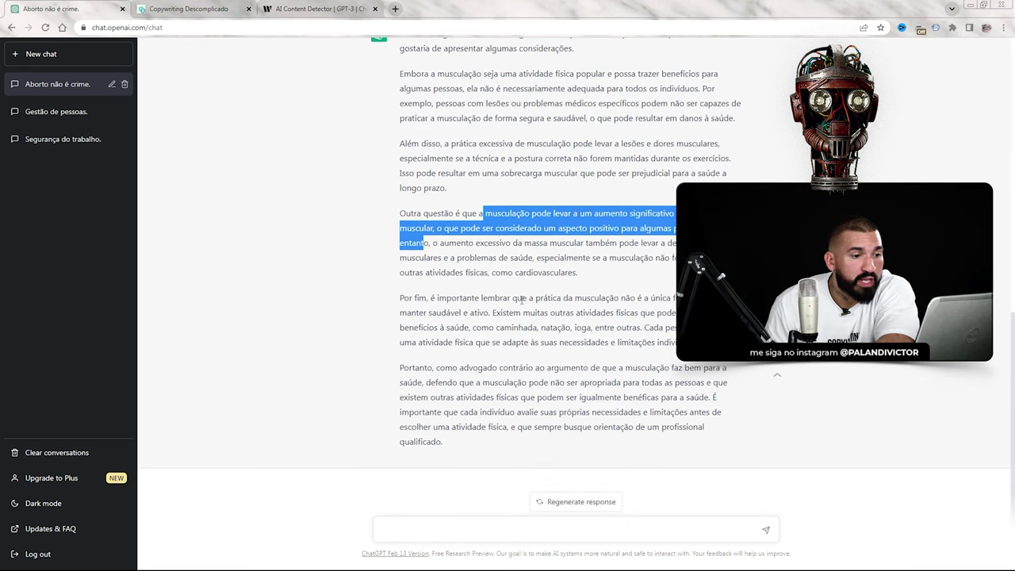
pyautogui.moveTo(574, 298); pyautogui.dragTo(492, 316)
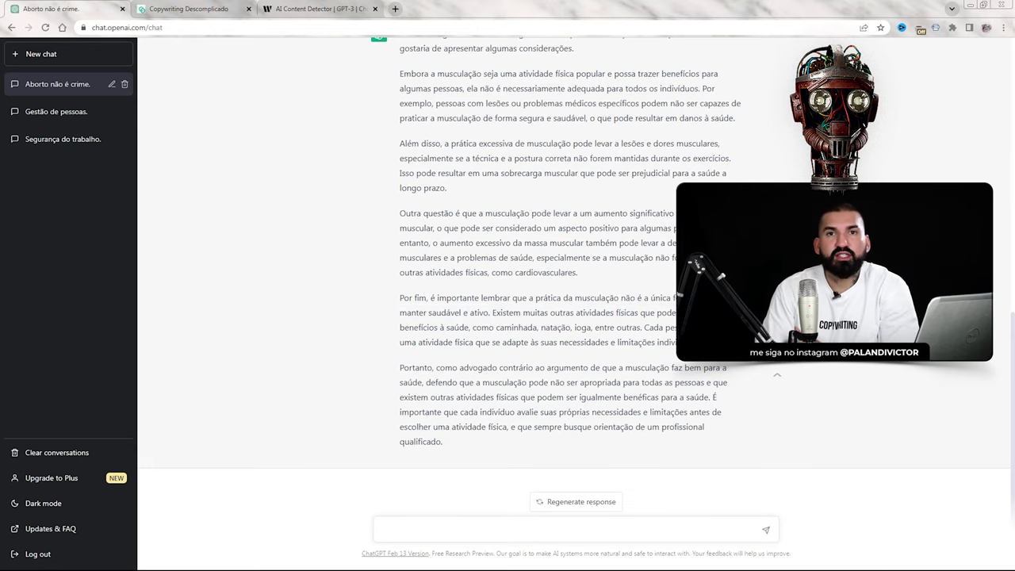
# Reread the phrase about injuries or specific medical problems and highlight the role-play wording that opens the weight-training prompt.
pyautogui.scroll(1, 586, 306)
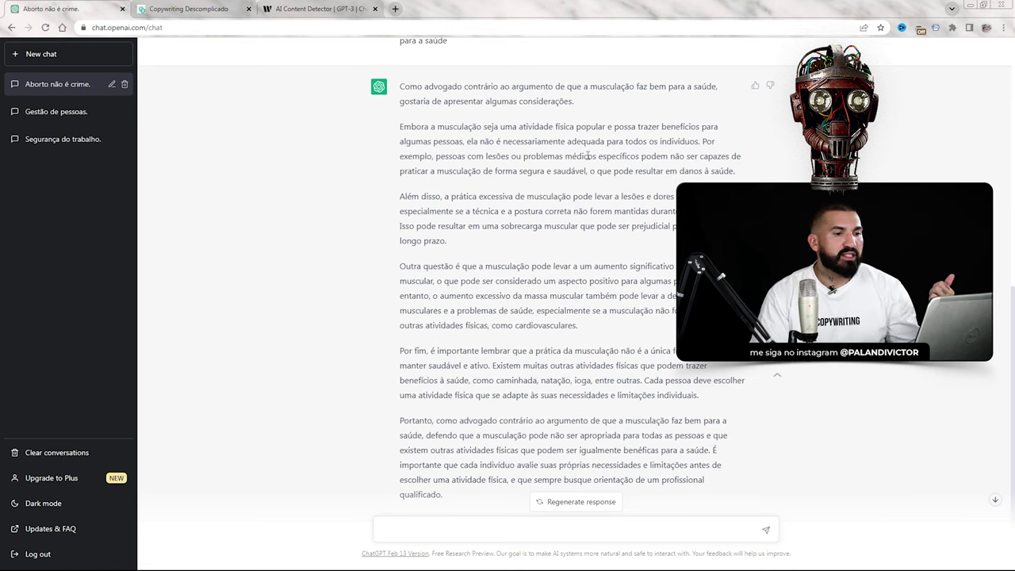
pyautogui.moveTo(466, 156); pyautogui.dragTo(617, 156)
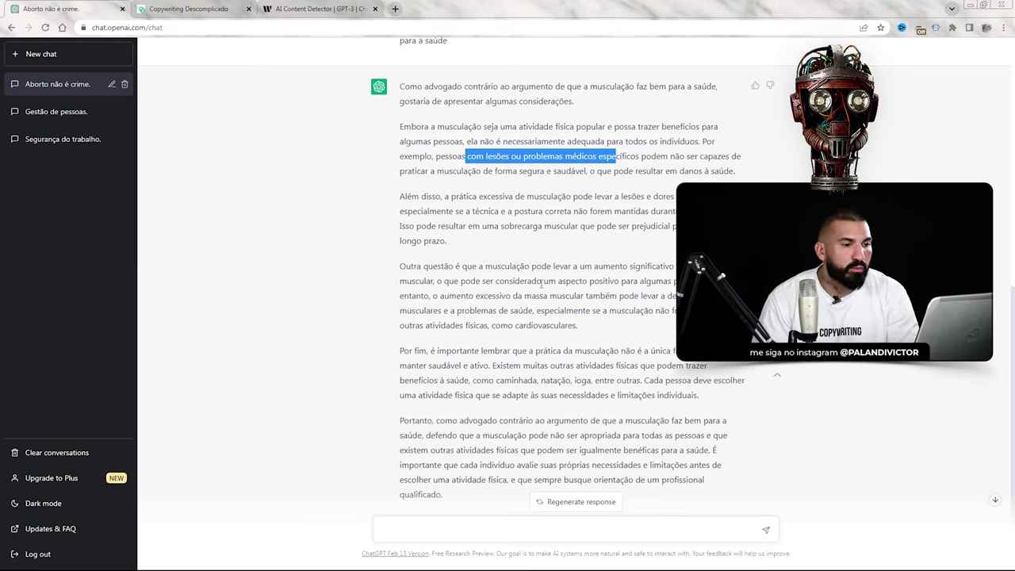
pyautogui.scroll(-1, 476, 302)
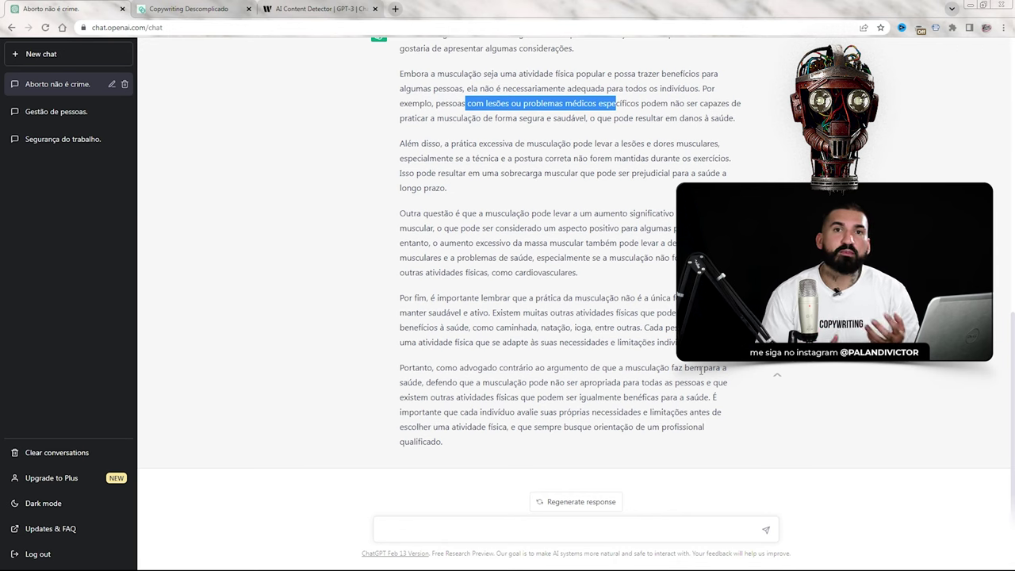
pyautogui.scroll(2, 455, 175)
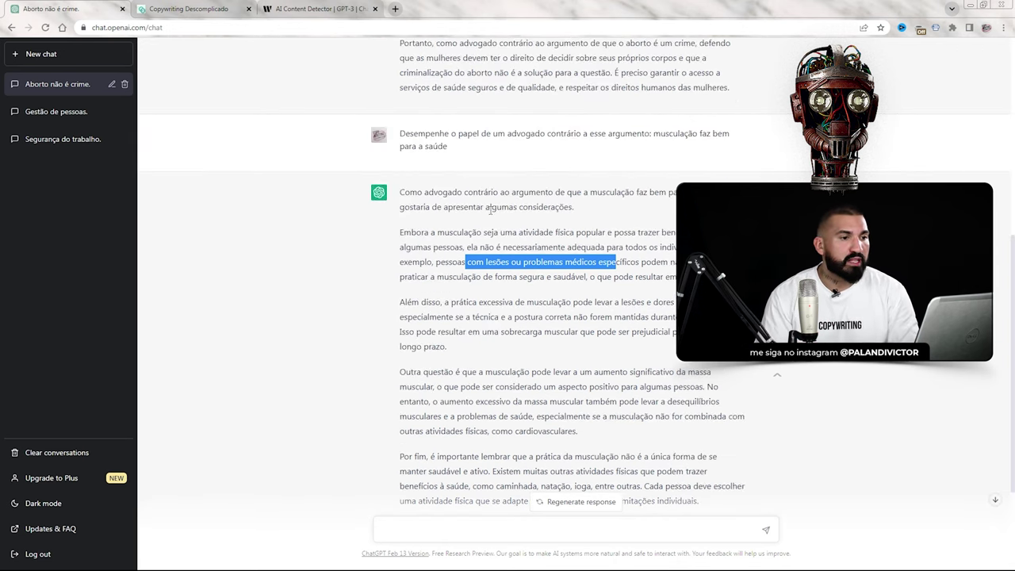
pyautogui.moveTo(402, 133); pyautogui.dragTo(524, 135)
pyautogui.click(500, 152)
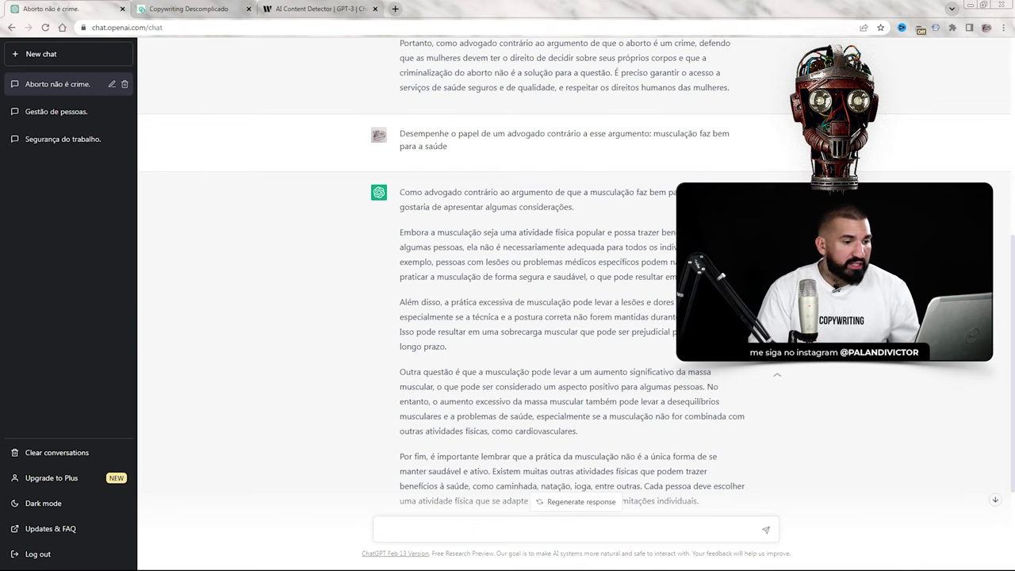
pyautogui.click(473, 528)
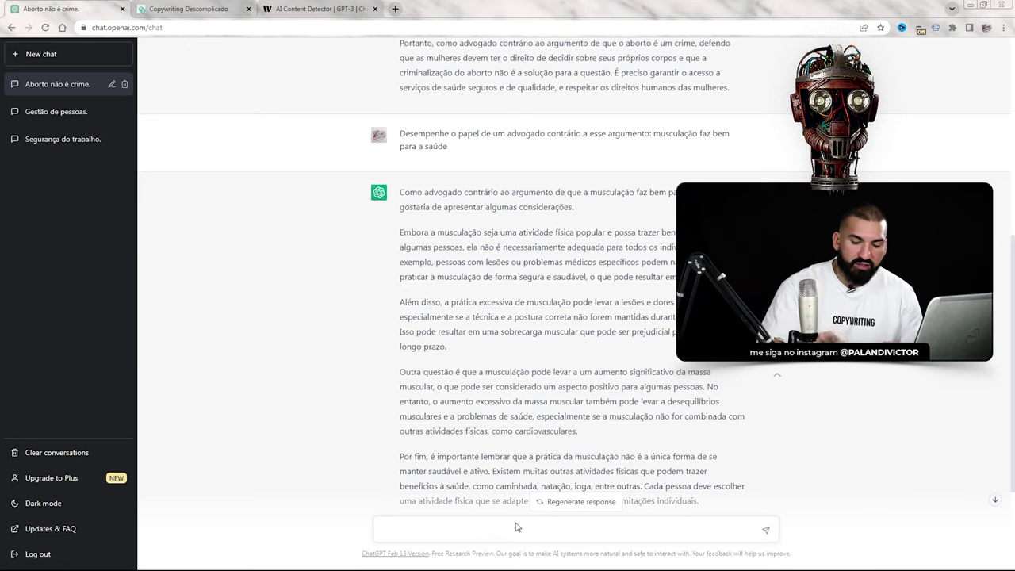
pyautogui.write('Separe bem o')
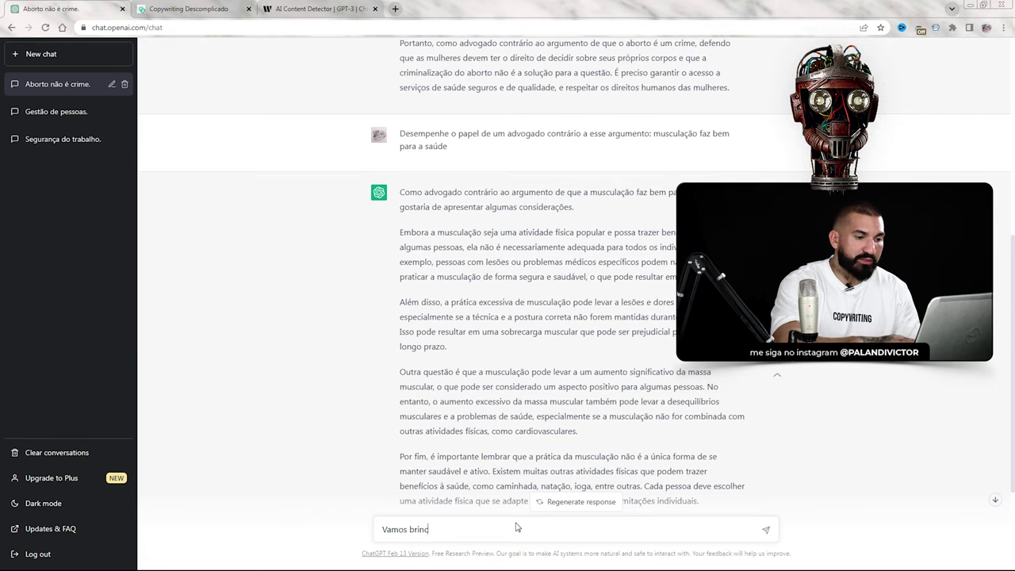
pyautogui.hotkey('ctrl', 'a')
pyautogui.press('BackSpace')
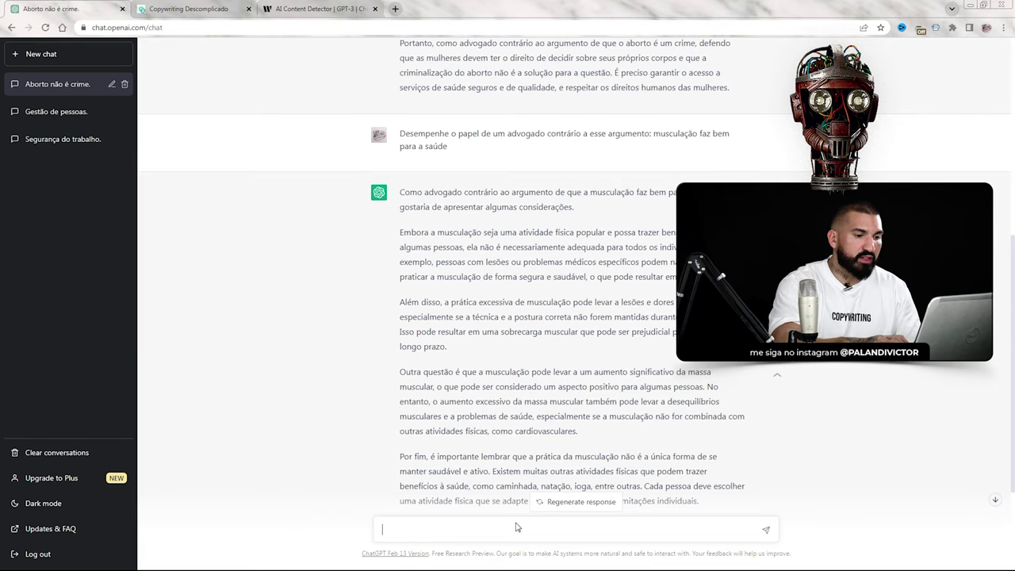
# In a new chat, write "Vamos brinchar. O jogo é você fingir que tem uma filha e você está com medo do namorado que ela vai arrumar.".
pyautogui.click(78, 57)
pyautogui.write('Vamos brincar')
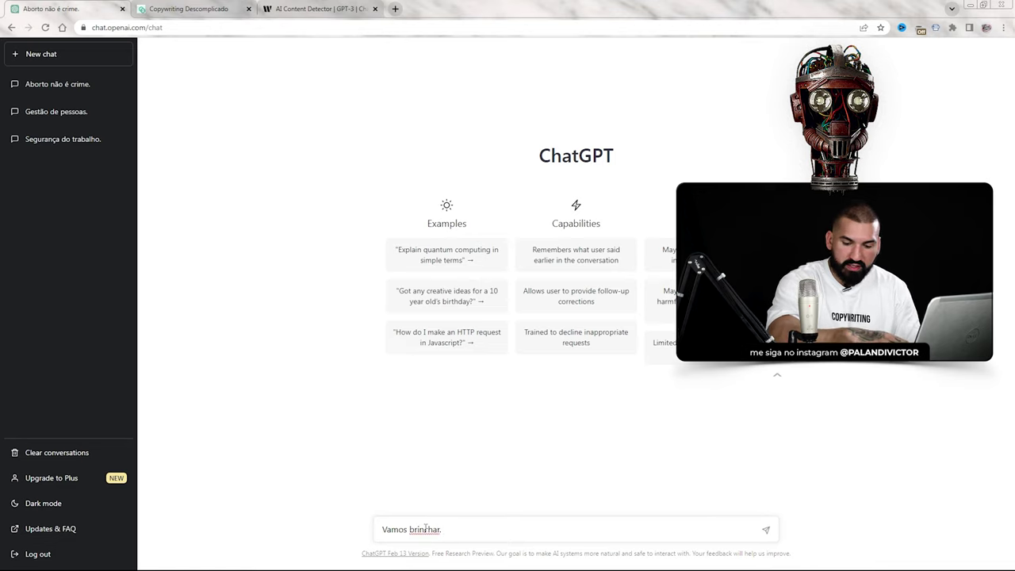
pyautogui.write('. O jogo é vo')
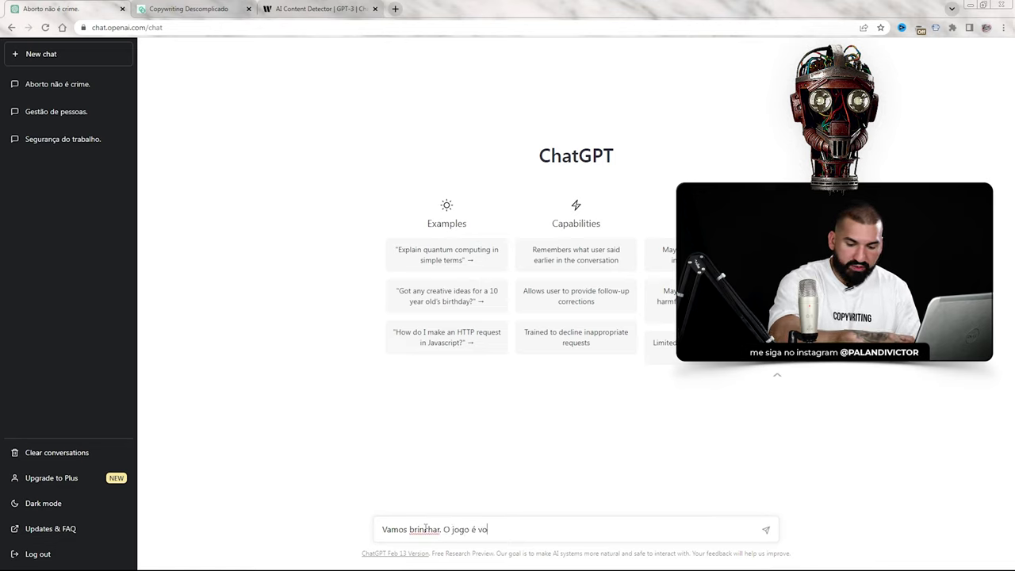
pyautogui.write('cê fingi')
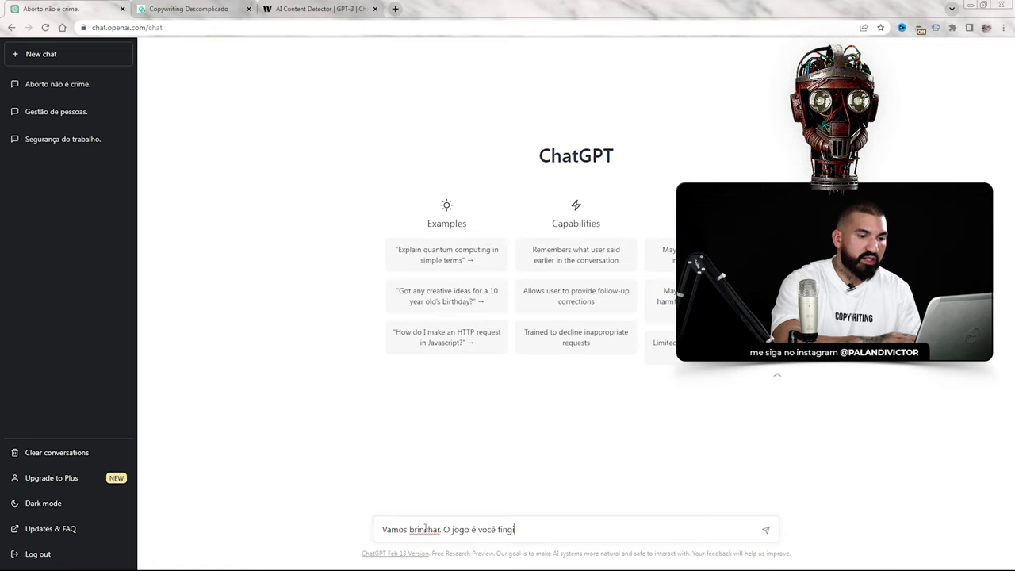
pyautogui.write('r que tem uma filha')
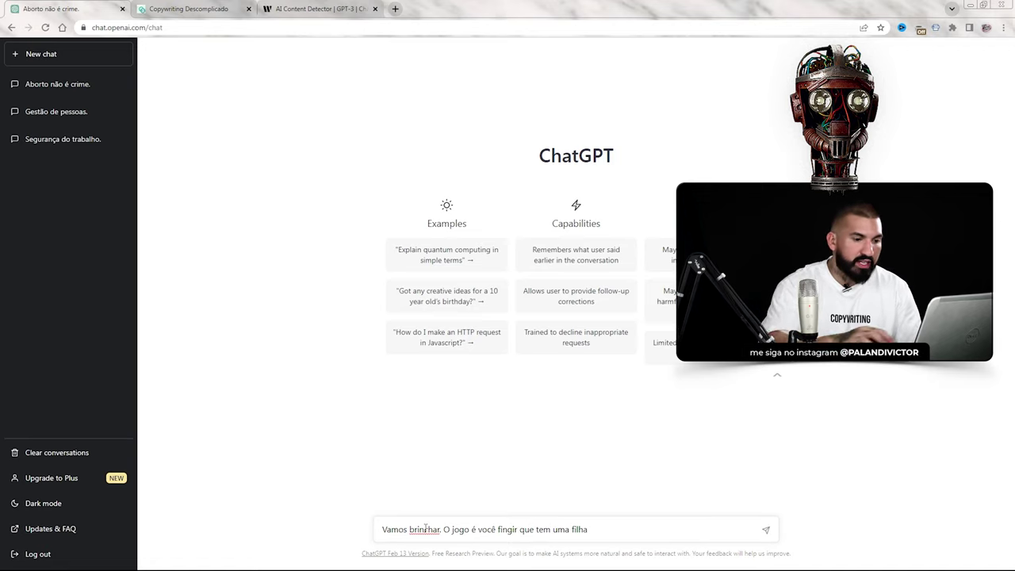
pyautogui.write(' e você e')
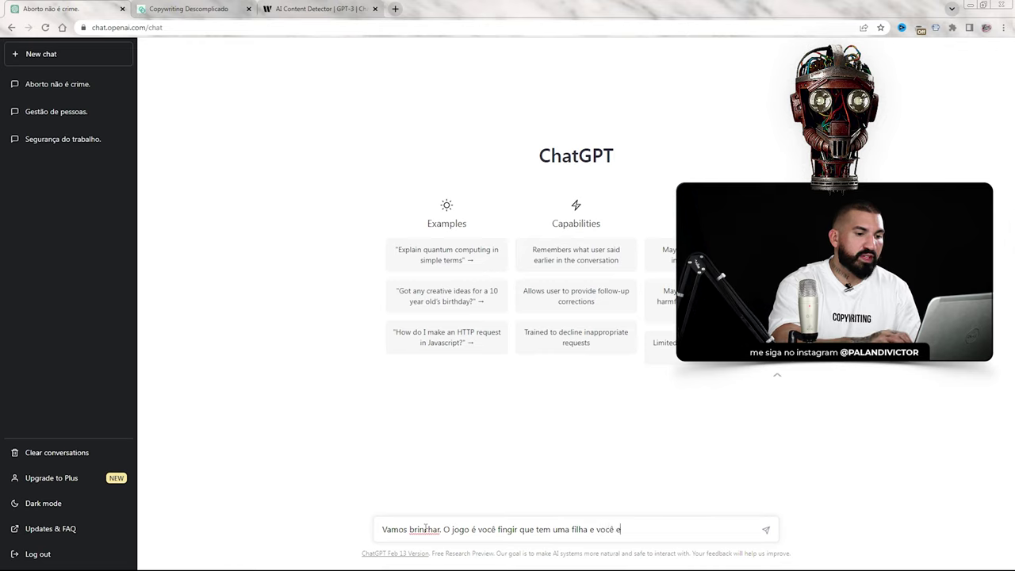
pyautogui.write('stá com medo d')
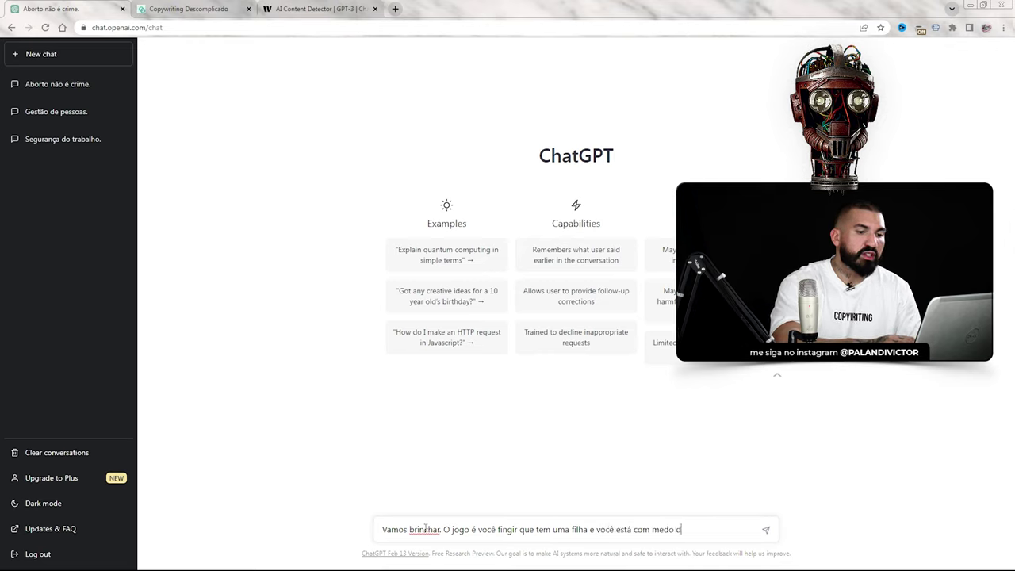
pyautogui.write('o ')
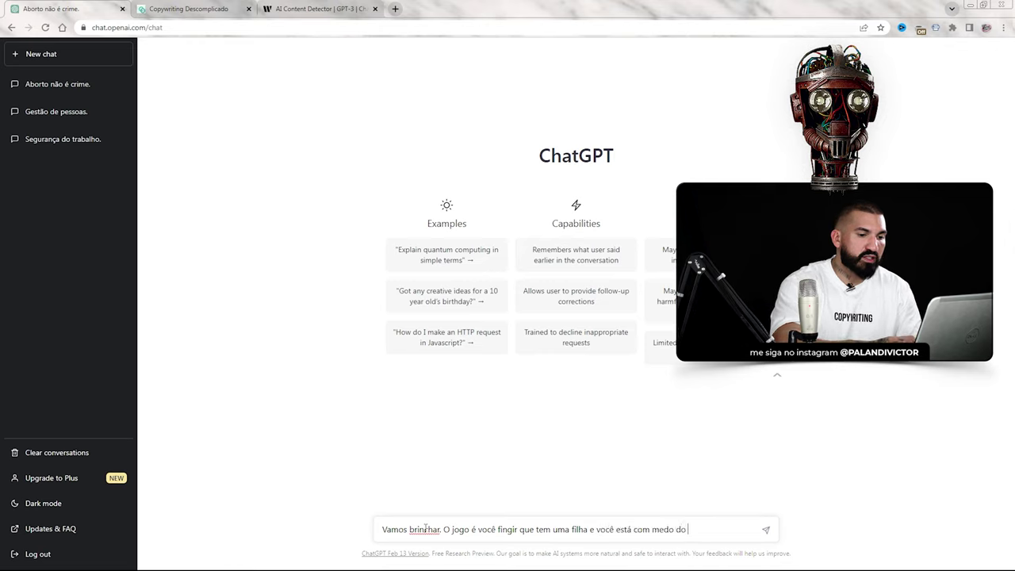
pyautogui.write('namorado que ela vai')
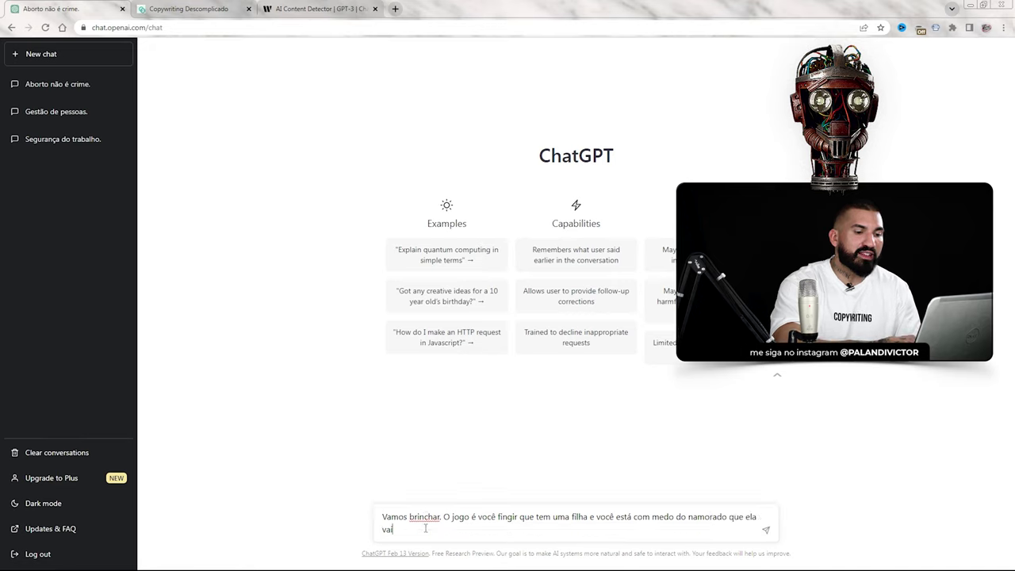
pyautogui.write(' arrunar')
pyautogui.press('BackSpace')
pyautogui.press('BackSpace')
pyautogui.press('BackSpace')
pyautogui.write('mar.')
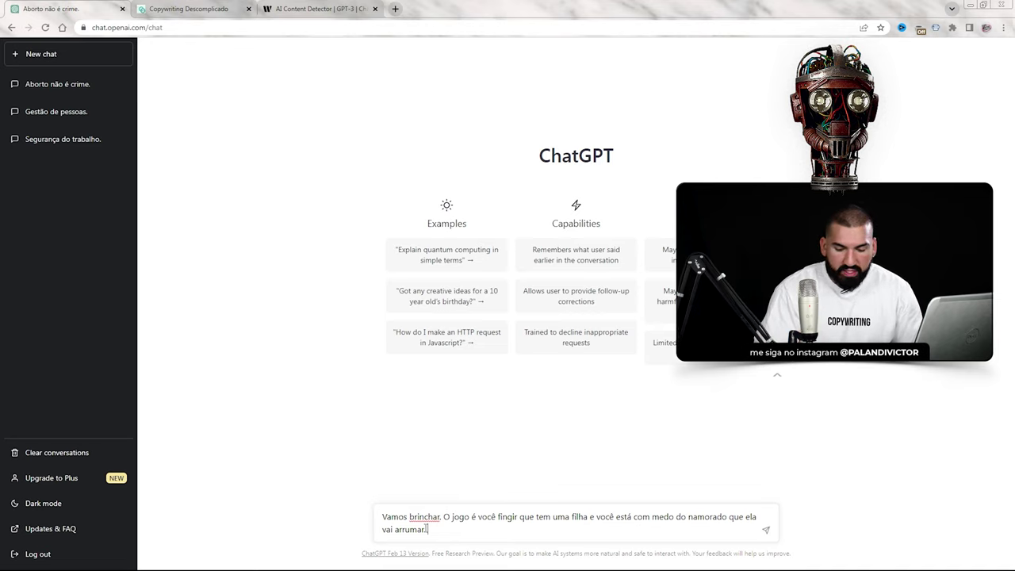
# Complete the game prompt with "Agora, você vai responder a 3 perguntas minhas, ok?" and send it.
pyautogui.write('Para')
pyautogui.press('BackSpace')
pyautogui.press('BackSpace')
pyautogui.press('BackSpace')
pyautogui.press('BackSpace')
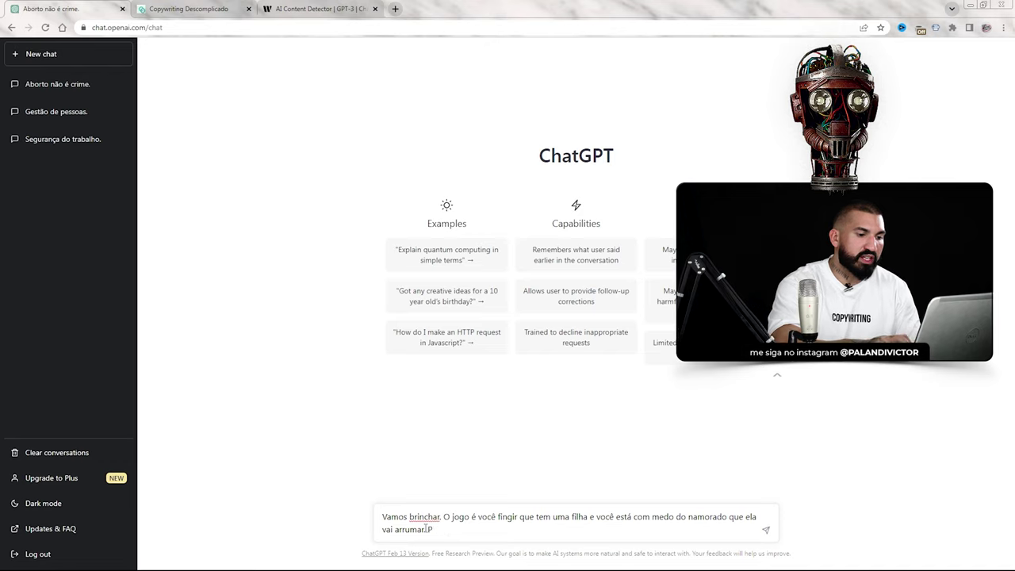
pyautogui.write('gora, voc~e v')
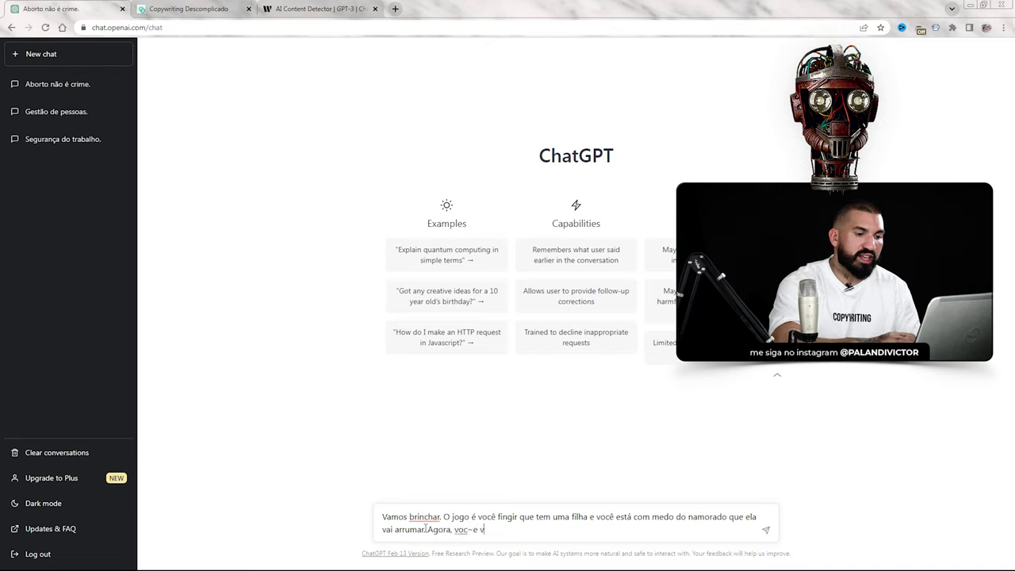
pyautogui.press('BackSpace')
pyautogui.press('BackSpace')
pyautogui.press('BackSpace')
pyautogui.press('BackSpace')
pyautogui.write('ê vai responder a')
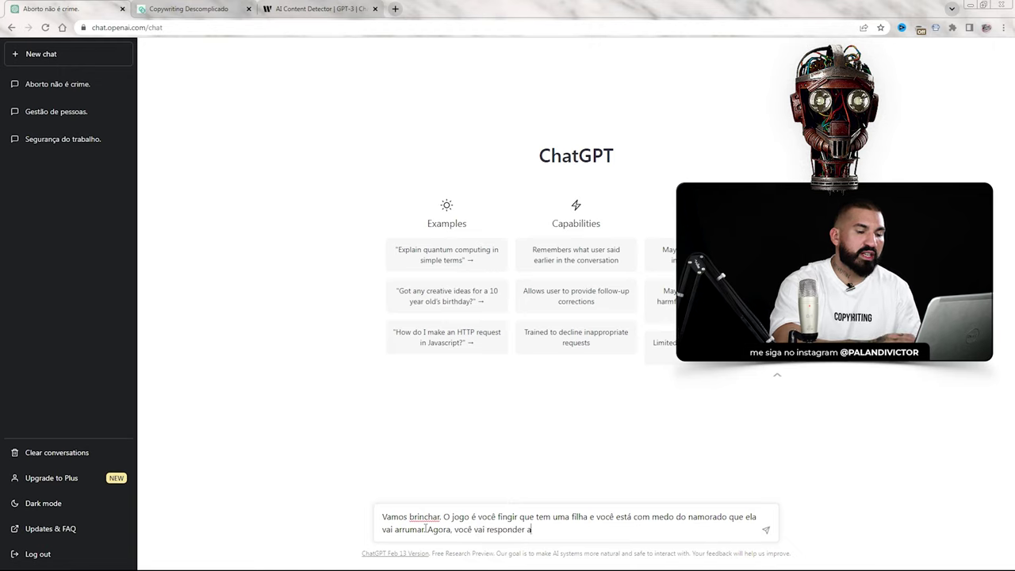
pyautogui.write(' 3 perguntas minhas, ok')
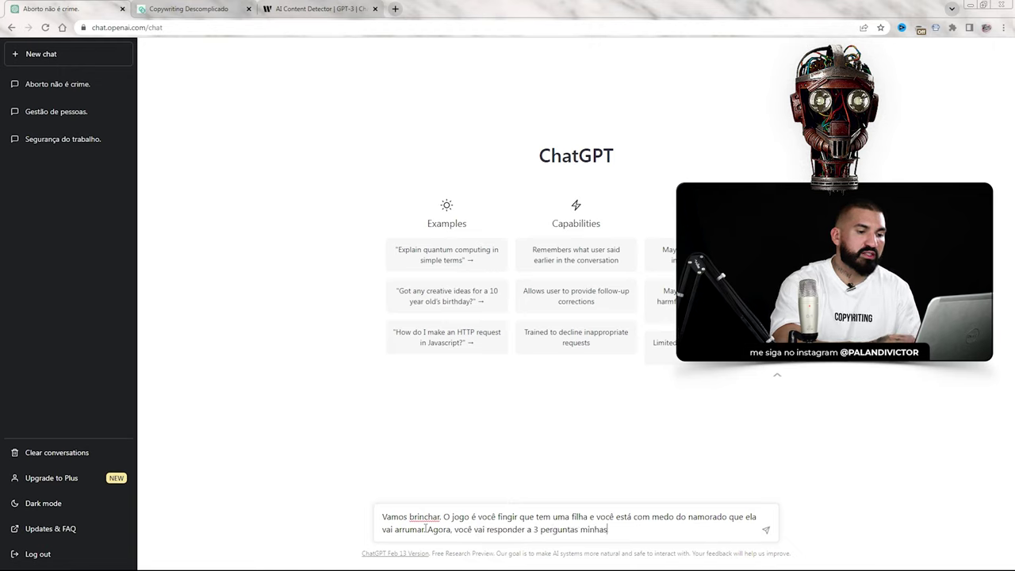
pyautogui.hotkey('ctrl', 'a')
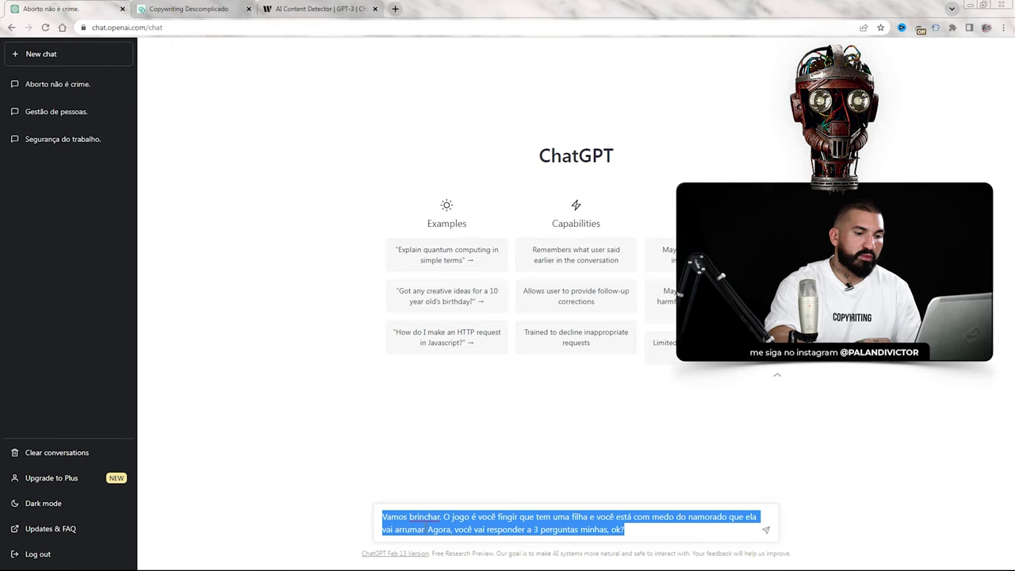
pyautogui.press('Return')
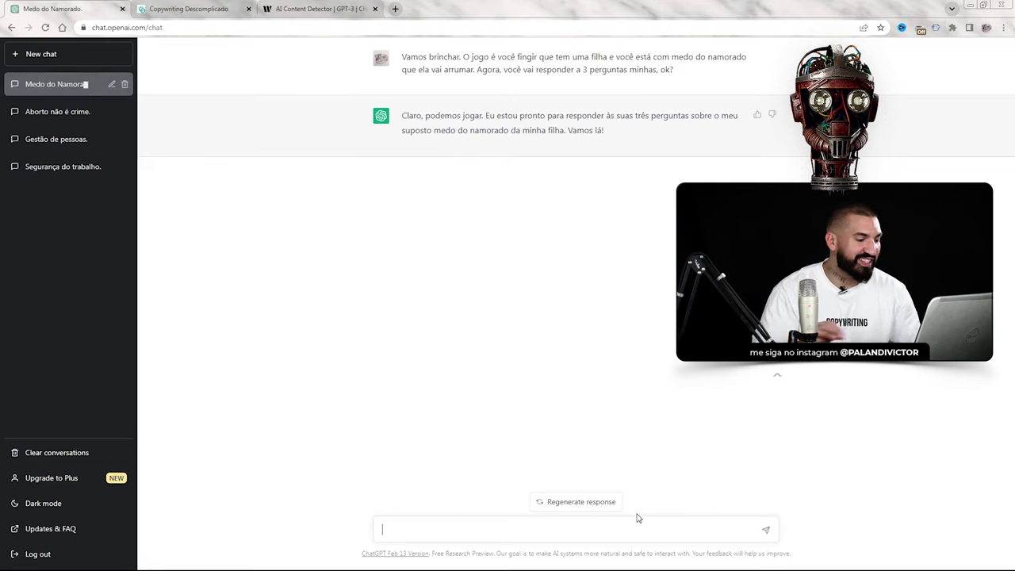
# Write the first question for the worried-parent game: "1 - O que você faria se o namorado da sua filha fosse um agressor?".
pyautogui.write('1 - O que você faria se o s')
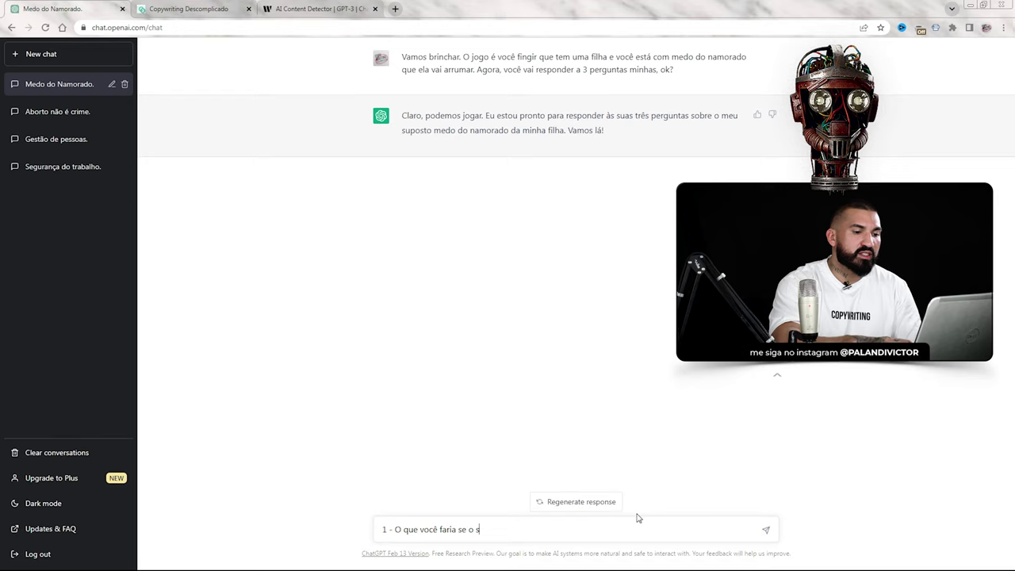
pyautogui.write('namora')
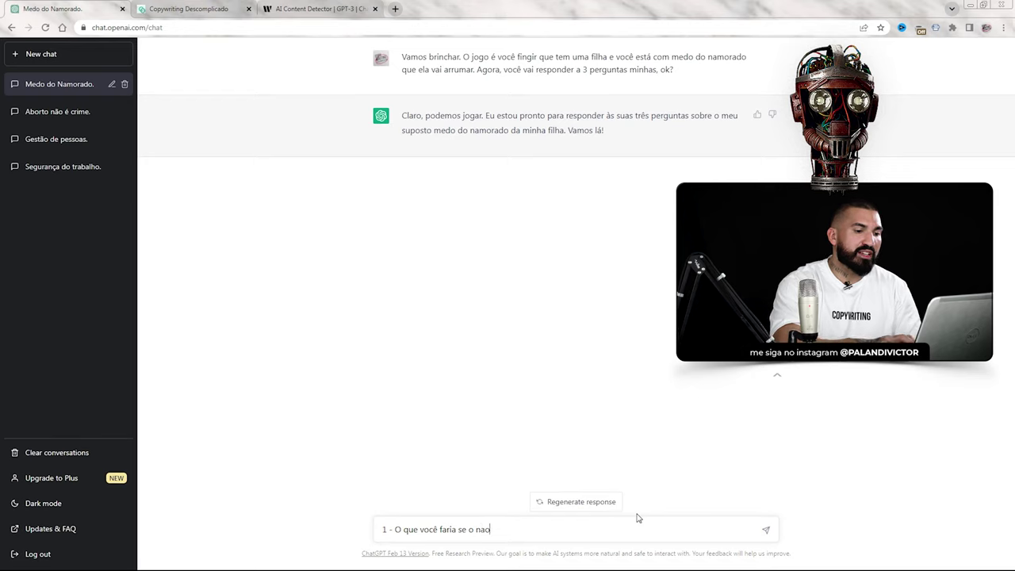
pyautogui.write('do da sua filh fo')
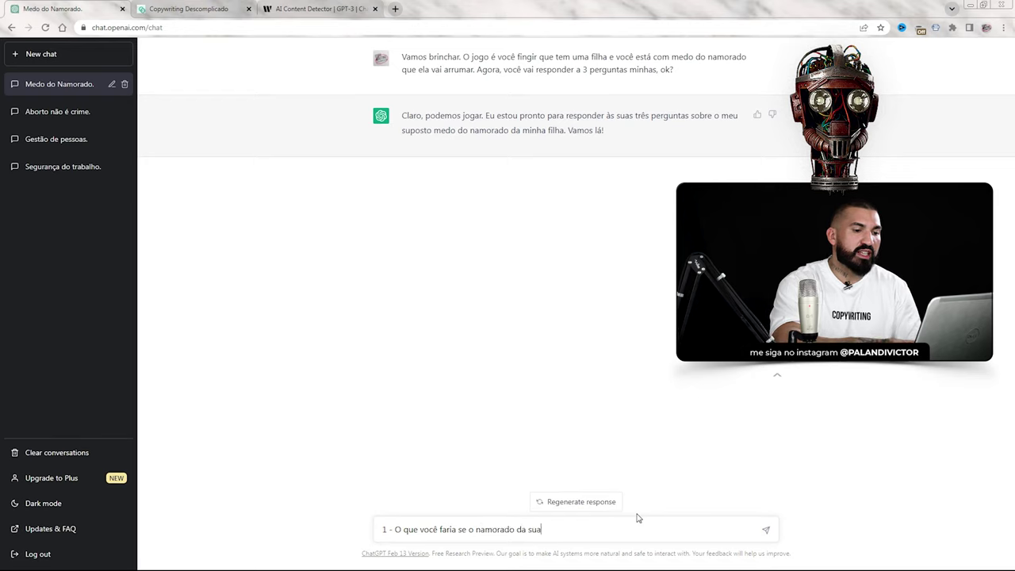
pyautogui.press('BackSpace')
pyautogui.press('BackSpace')
pyautogui.press('BackSpace')
pyautogui.write('a fos')
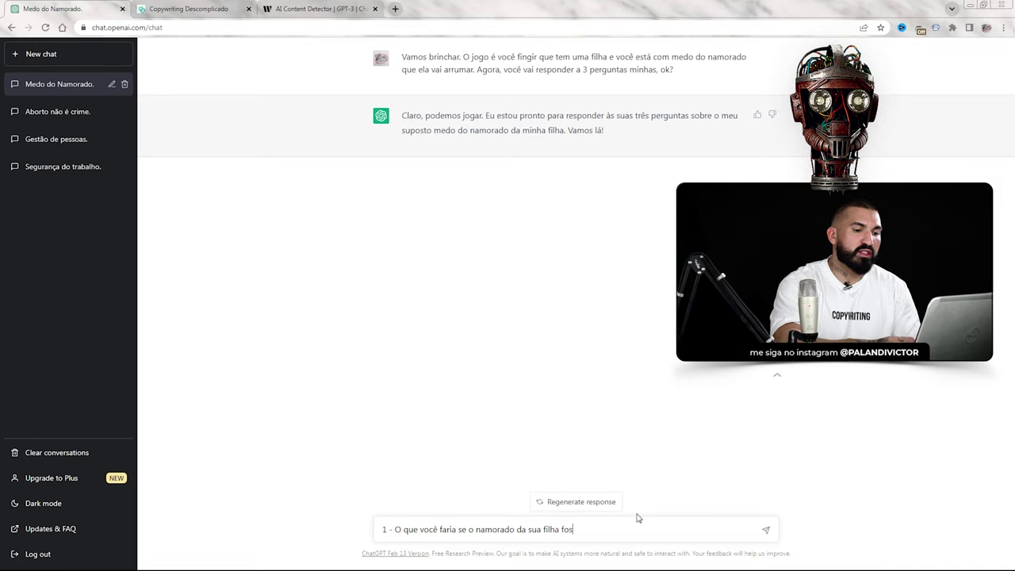
pyautogui.write('se um agfresso')
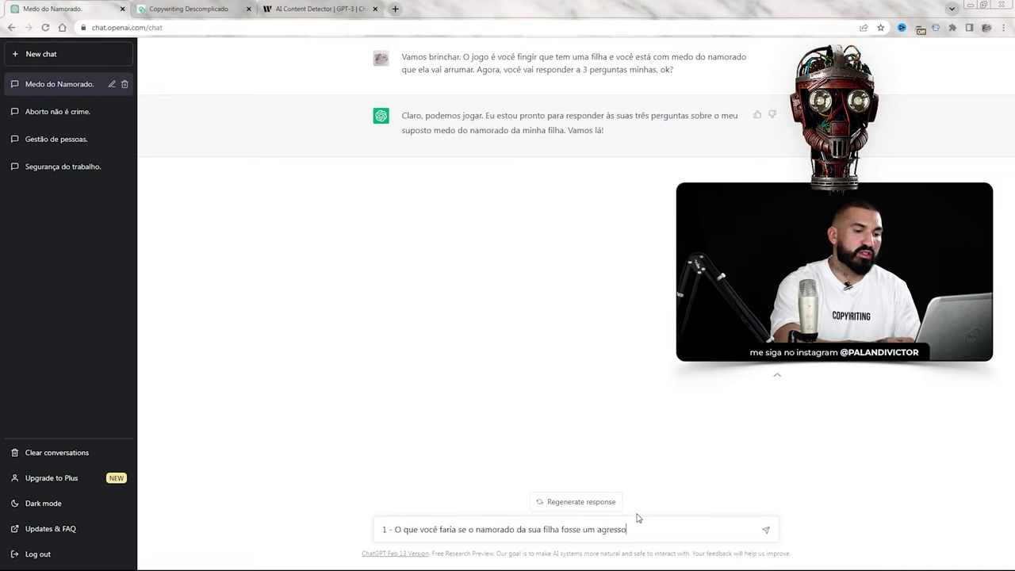
pyautogui.write('r?')
# Add the second question on a new line: "2 - Como você receberia o namorado dela na sua casa?".
pyautogui.hotkey('shift', 'Return')
pyautogui.write('2')
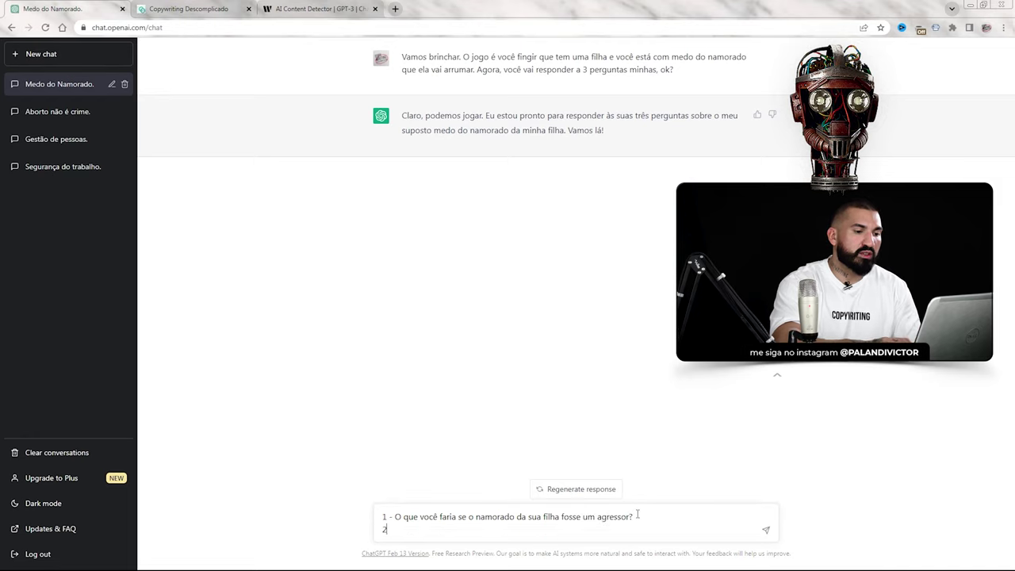
pyautogui.write(' - Como voc')
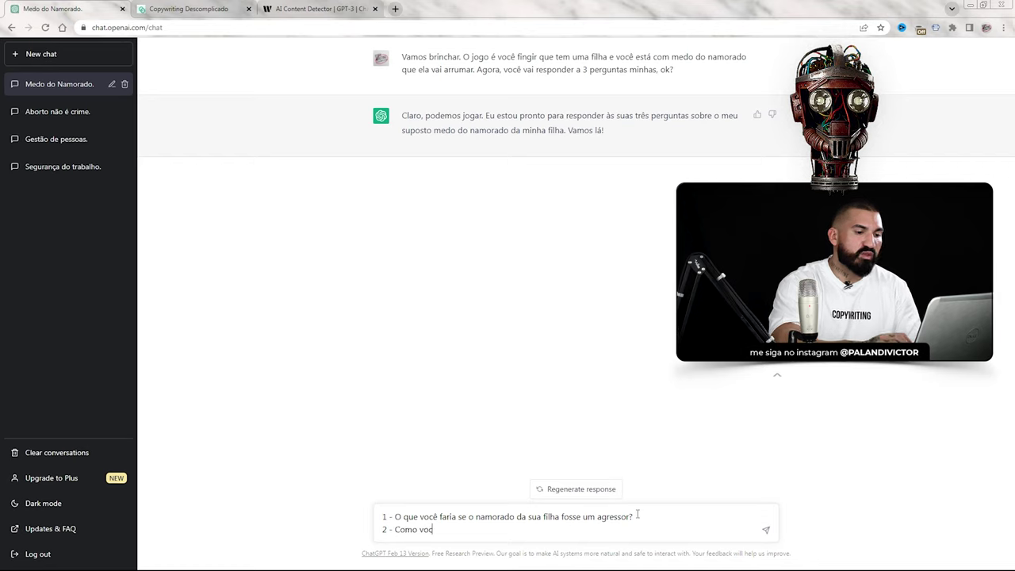
pyautogui.write('ê receberia o namor')
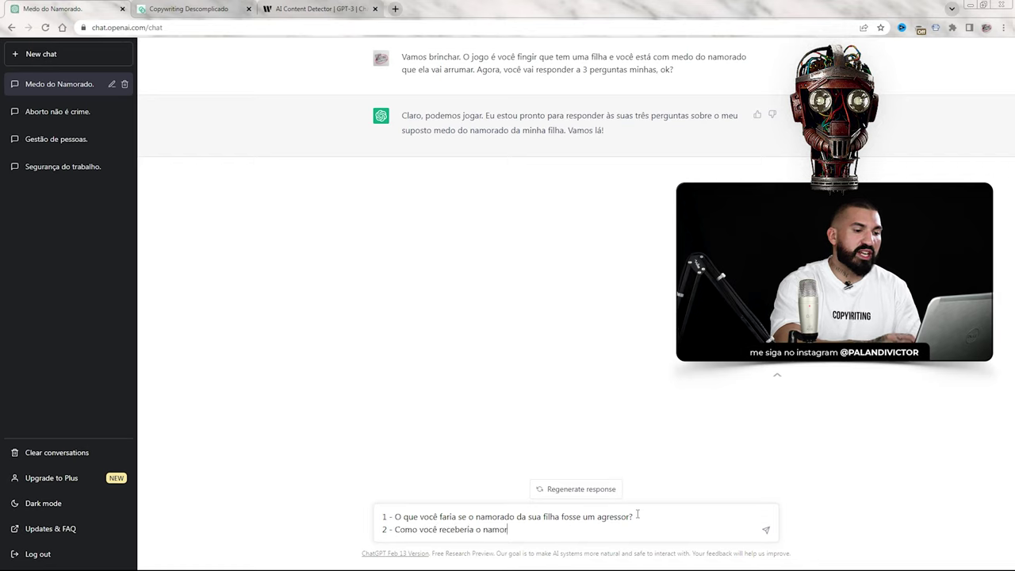
pyautogui.write('ado dela na sua casa')
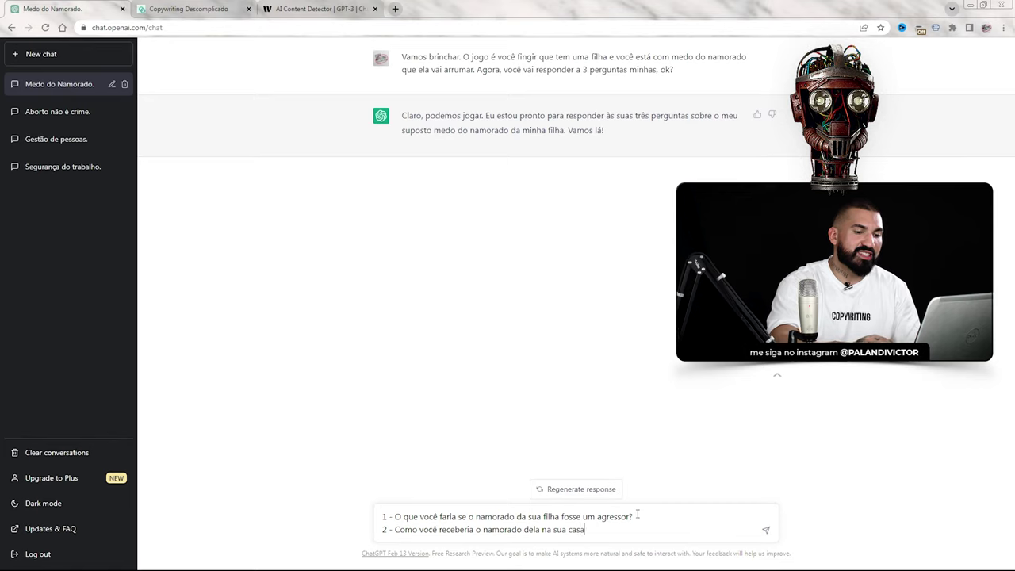
pyautogui.write('?')
# Add the third question, "3 - De que forma dizer que o relacionamento deve ser saudável?", on a new line and send the message.
pyautogui.hotkey('shift', 'Return')
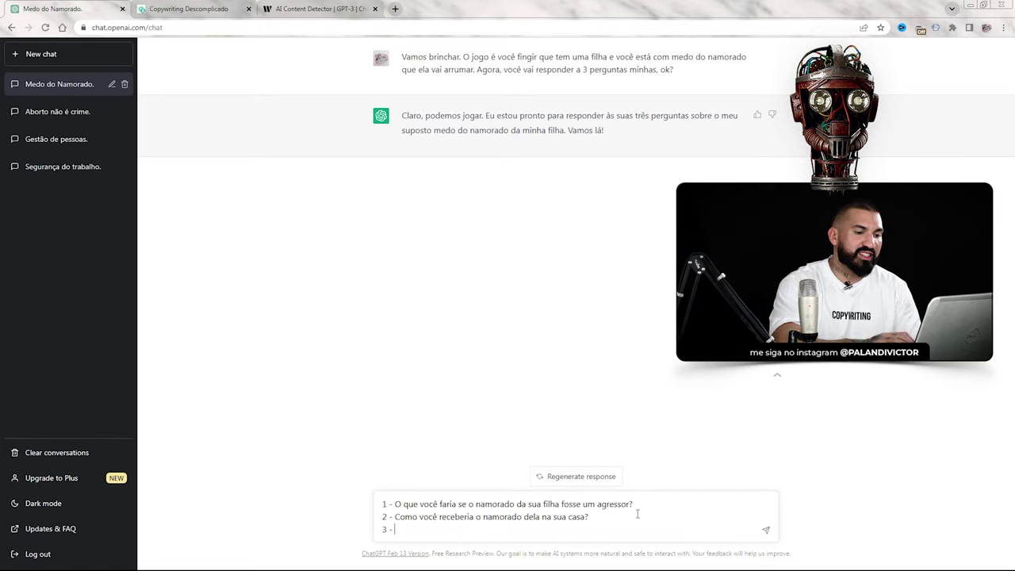
pyautogui.write('3 - De que')
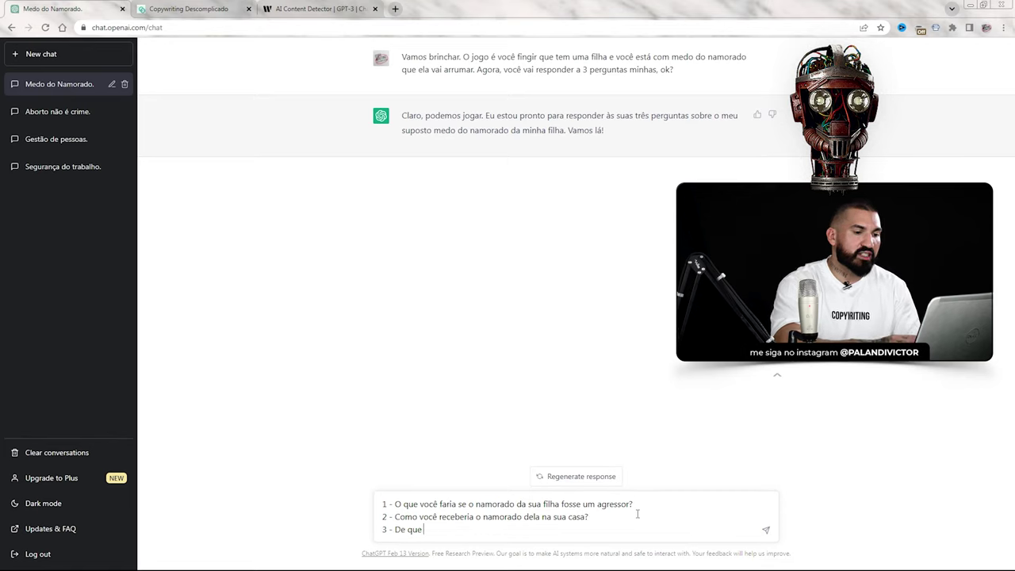
pyautogui.write(' forma dizer que ')
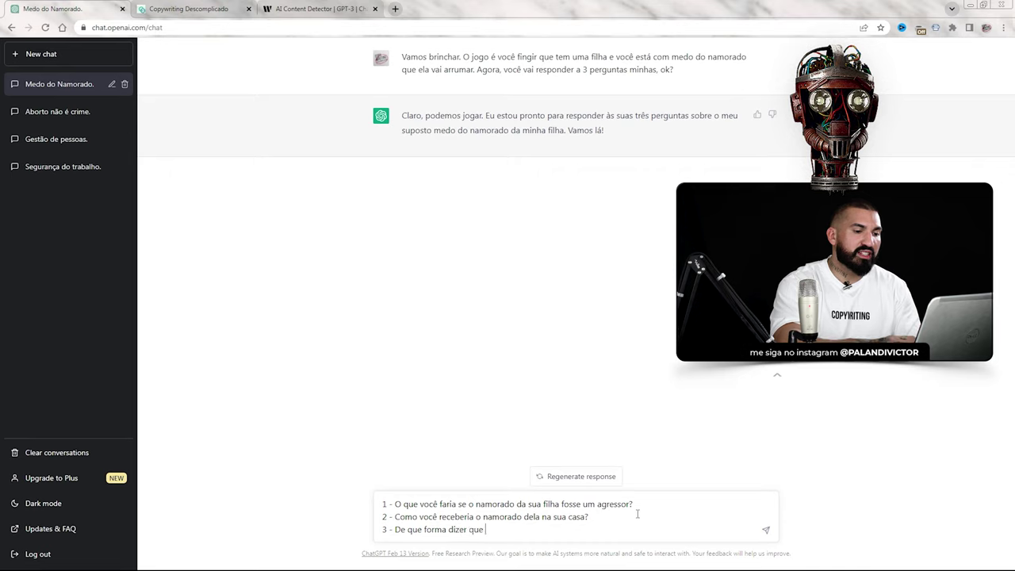
pyautogui.write('o relacionamento d')
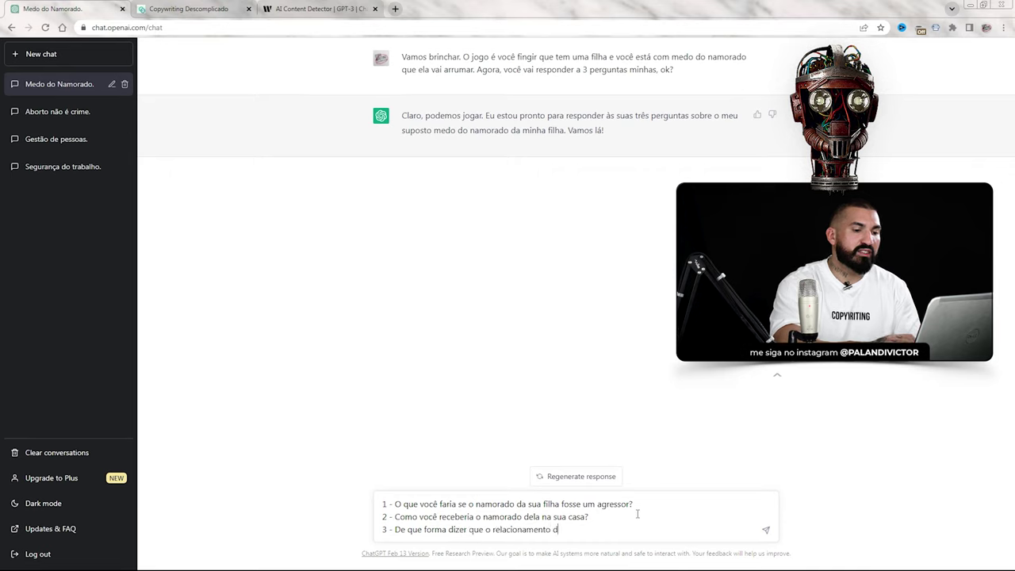
pyautogui.write('eve ser saudável?')
pyautogui.press('Return')
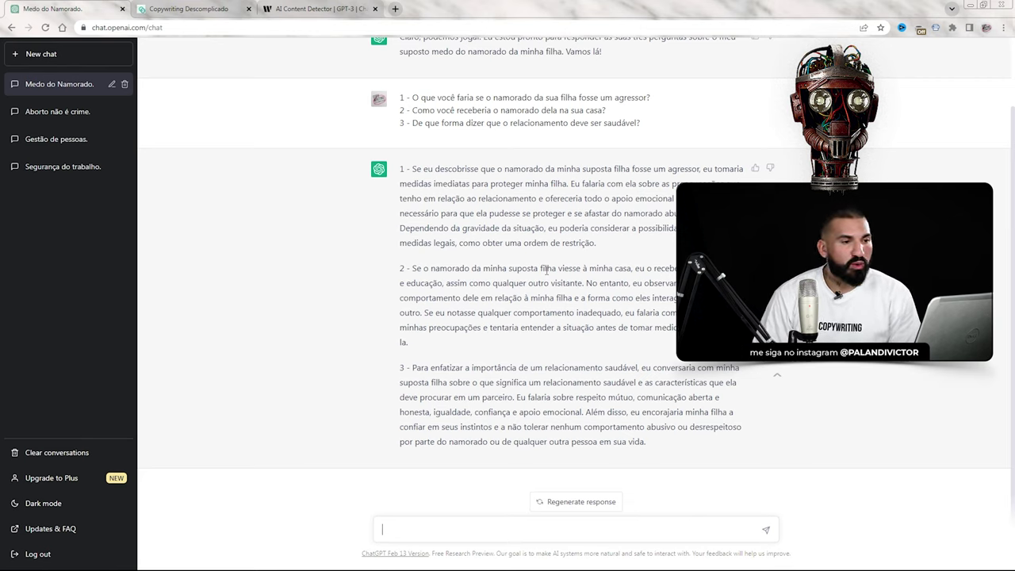
# Copy the whole opening game prompt of this chat into the message box.
pyautogui.scroll(1, 499, 131)
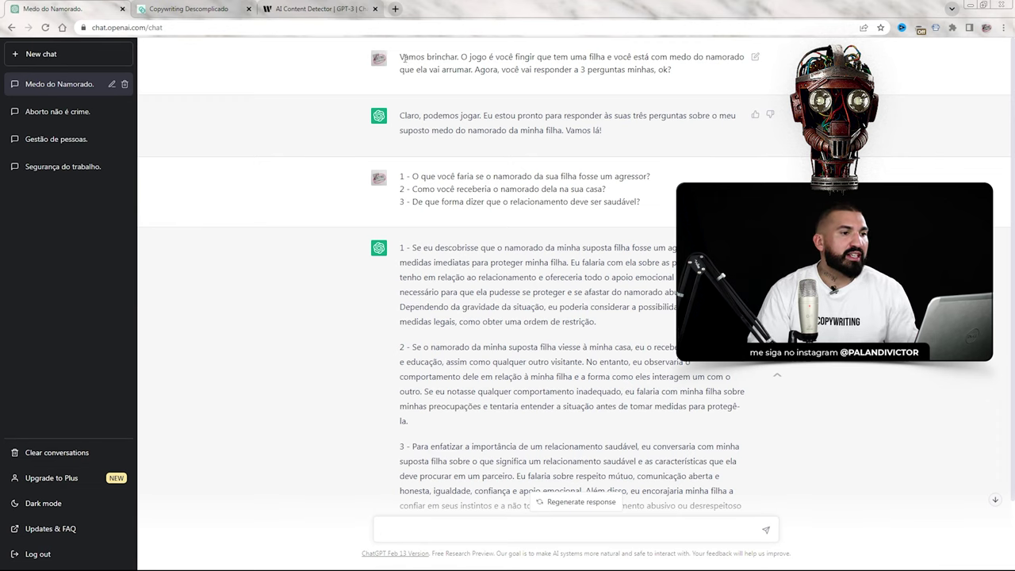
pyautogui.moveTo(400, 57); pyautogui.dragTo(674, 70)
pyautogui.hotkey('ctrl', 'c')
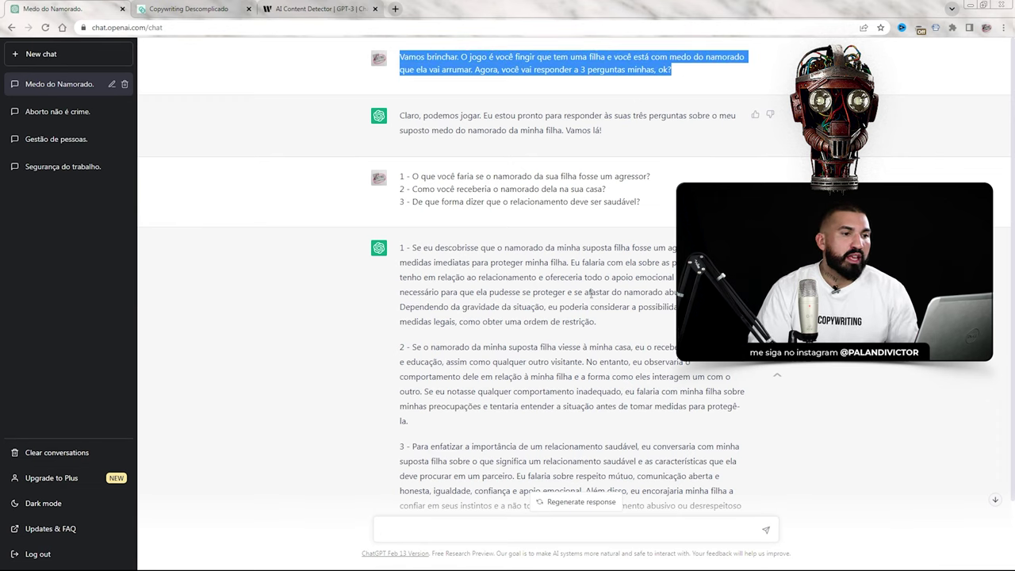
pyautogui.click(438, 520)
pyautogui.hotkey('ctrl', 'v')
# Replace the daughter-and-boyfriend scenario in the pasted prompt with "você é vendedor de celulares" and send it.
pyautogui.moveTo(536, 517); pyautogui.dragTo(426, 533)
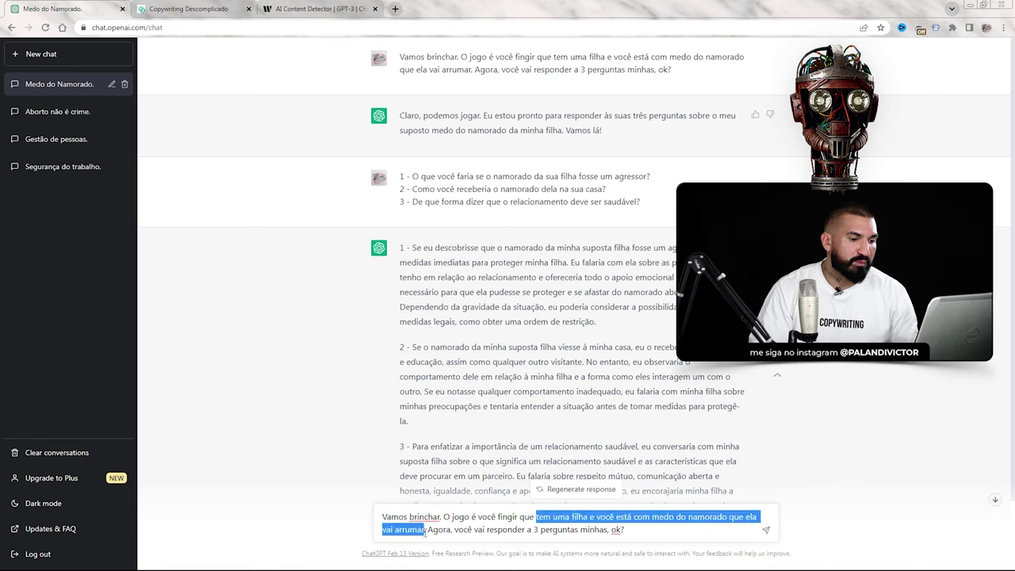
pyautogui.write('você .')
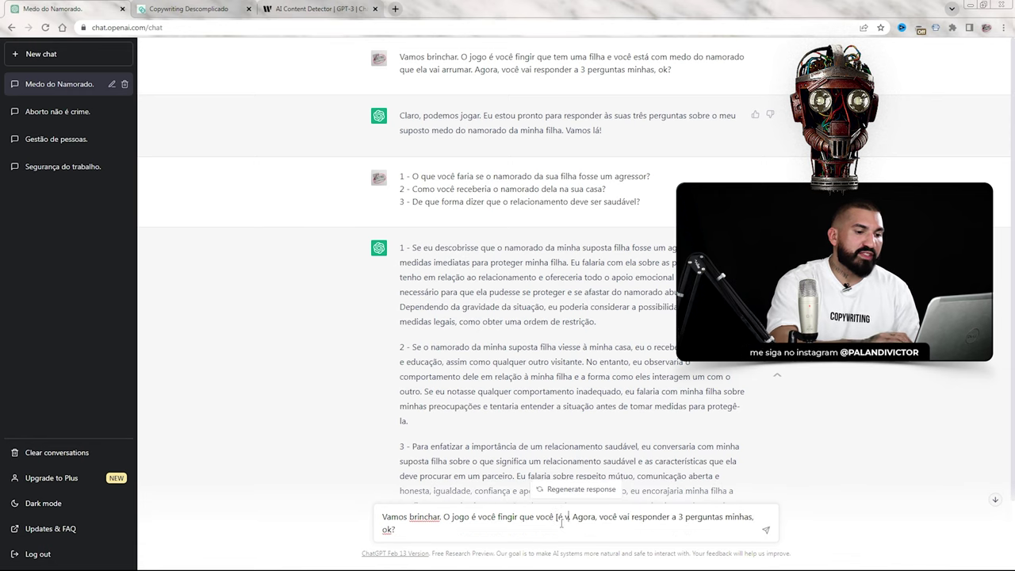
pyautogui.write('é vendedor de cel')
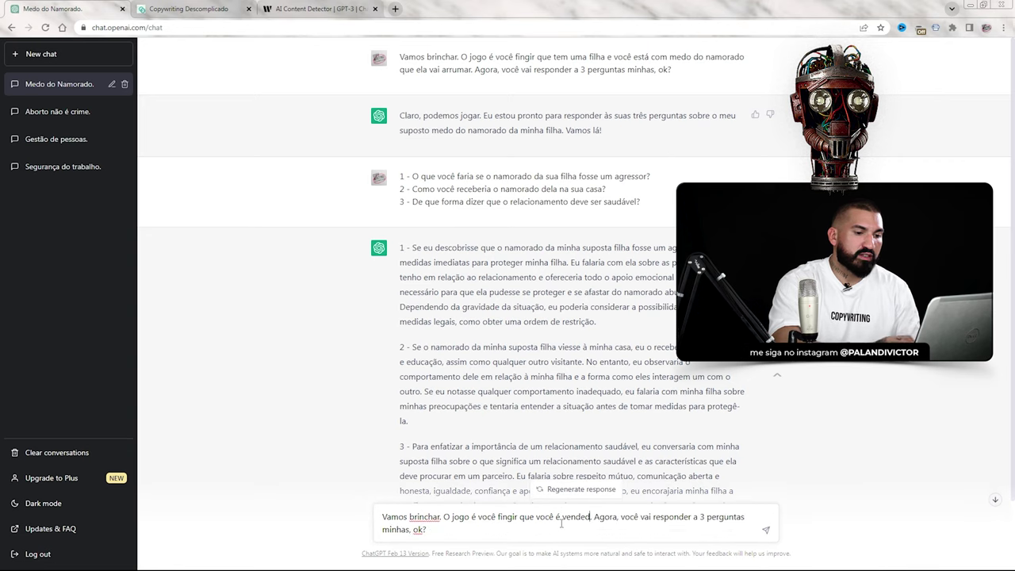
pyautogui.write('ulares')
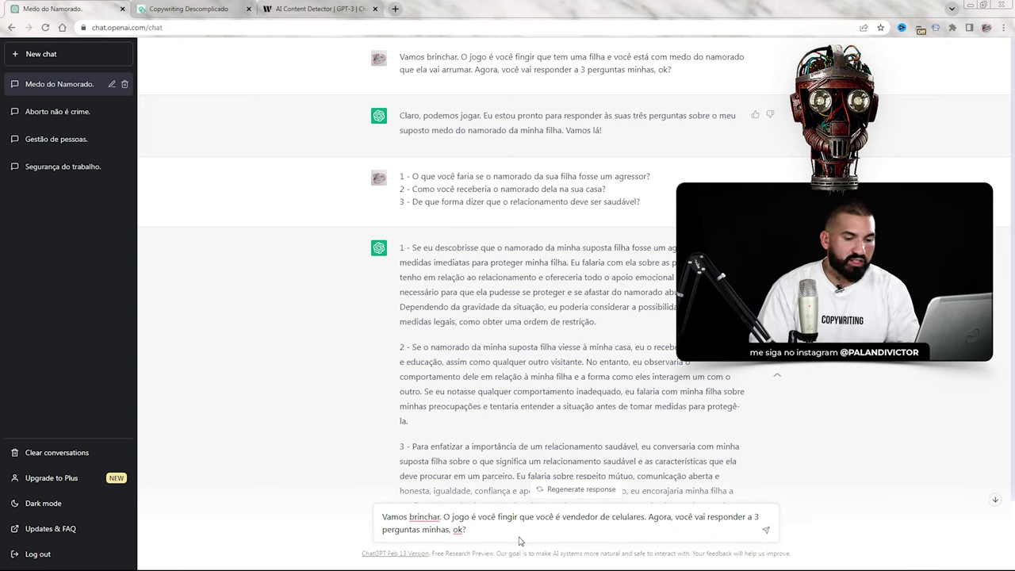
pyautogui.press('Return')
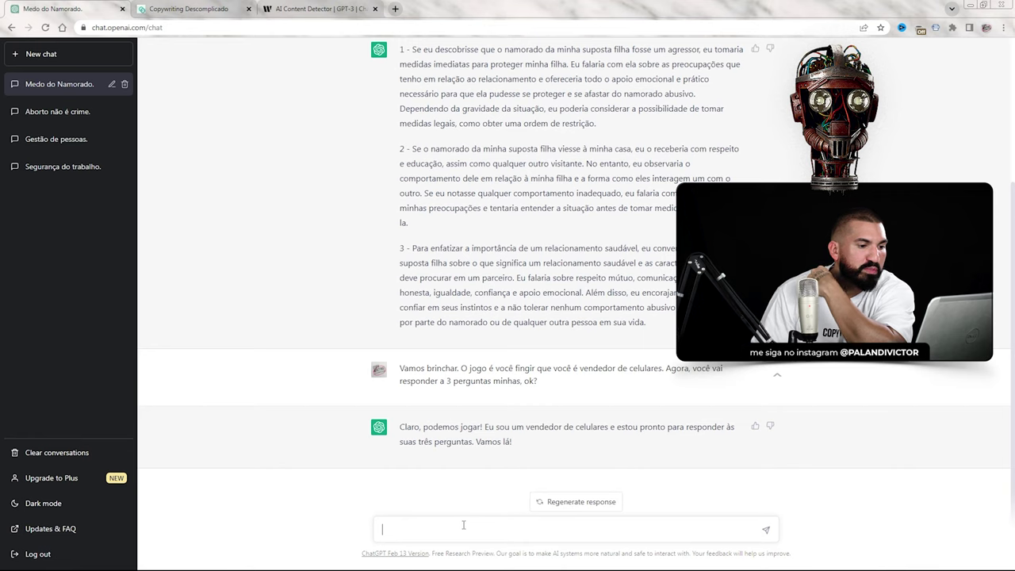
# Write the first question for the phone seller: "1 - Como explicar que iPhone vale o preço apesar de ser bem mais caro?".
pyautogui.write('Como explicar que ')
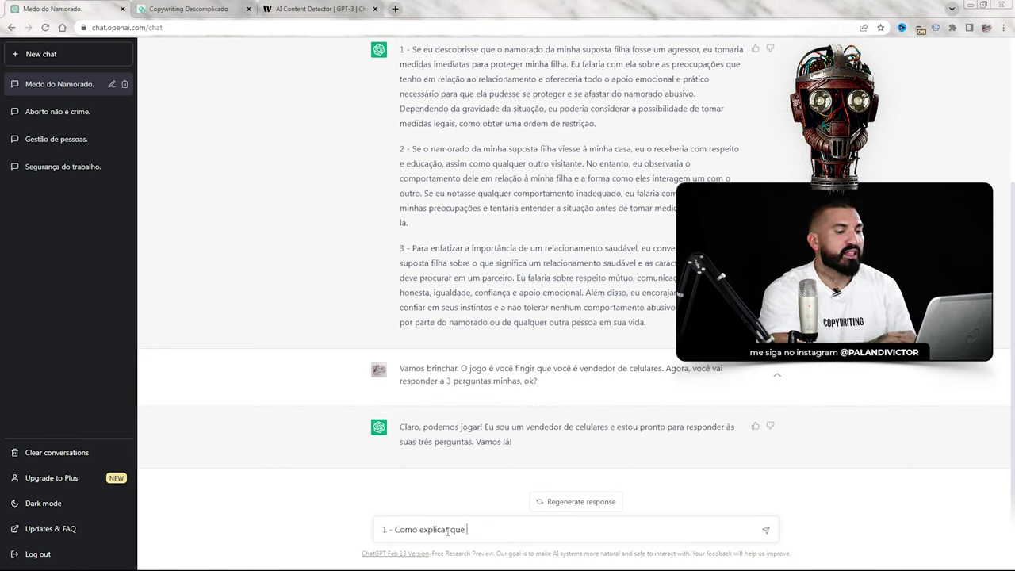
pyautogui.write('iphon')
pyautogui.press('BackSpace')
pyautogui.press('BackSpace')
pyautogui.press('BackSpace')
pyautogui.press('BackSpace')
pyautogui.write('Phone vale o preço apesar de se')
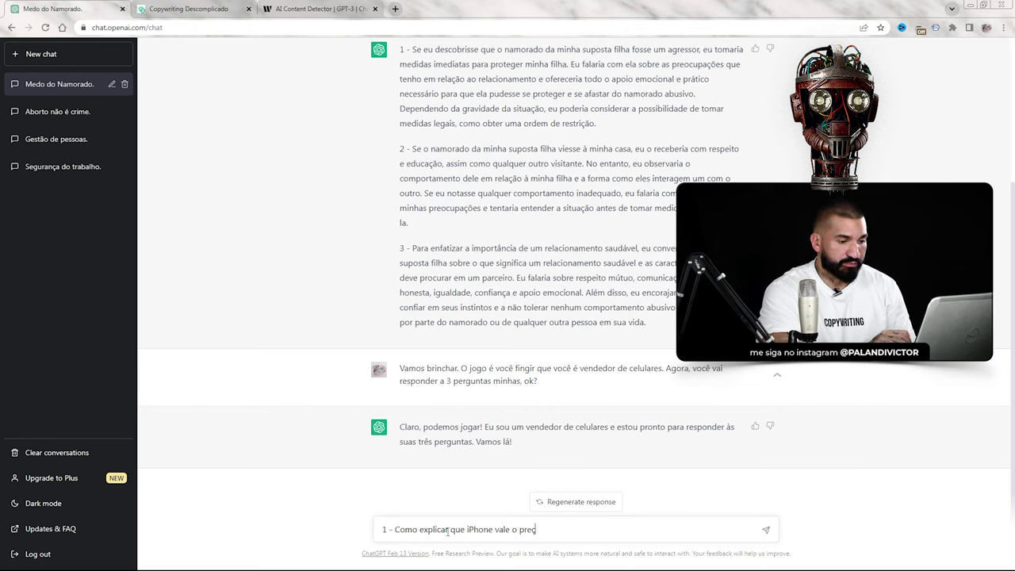
pyautogui.write('r bem mais caro:')
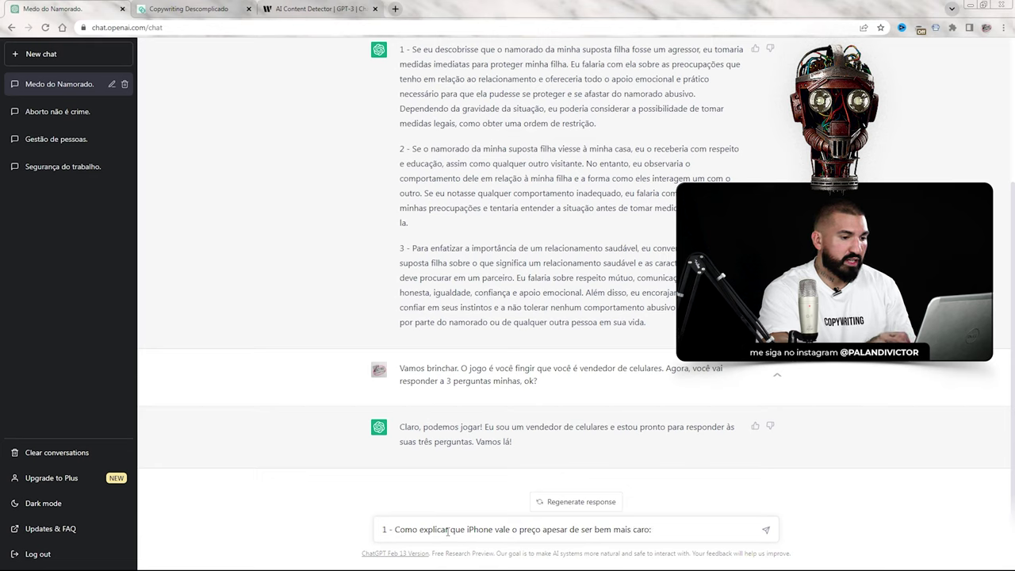
pyautogui.write('??')
# Add the second question on a new line: "2 - Como convencer um cliente a trocar o celular velho por um novo?".
pyautogui.hotkey('shift', 'Return')
pyautogui.write('2 - C')
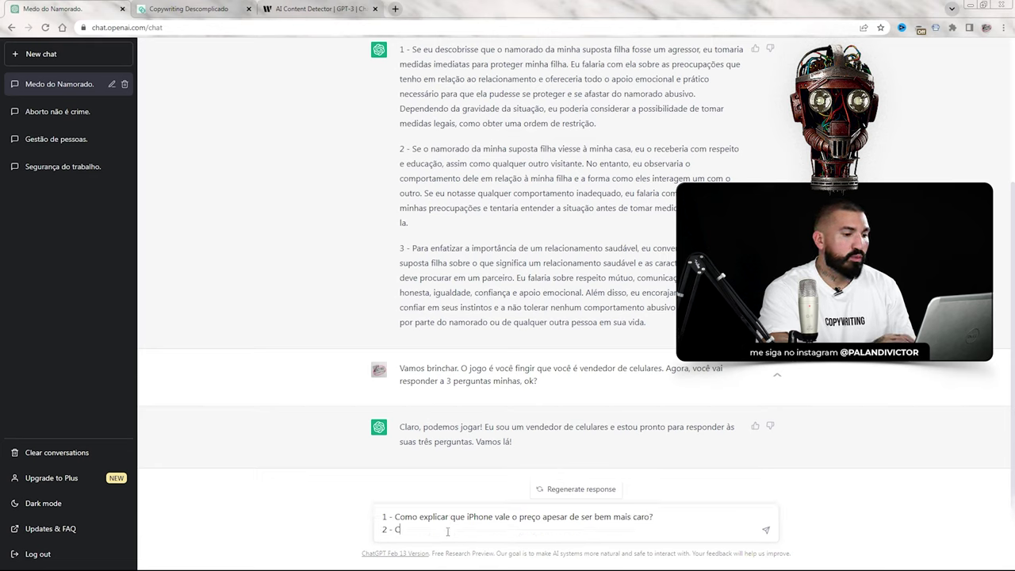
pyautogui.write('omo convencer um c')
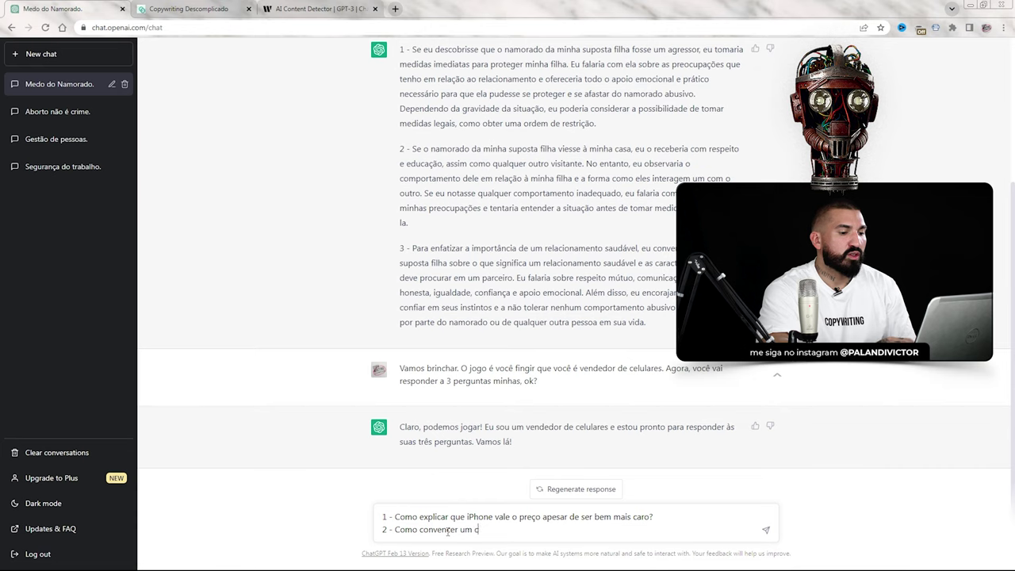
pyautogui.write('liente a trocar ')
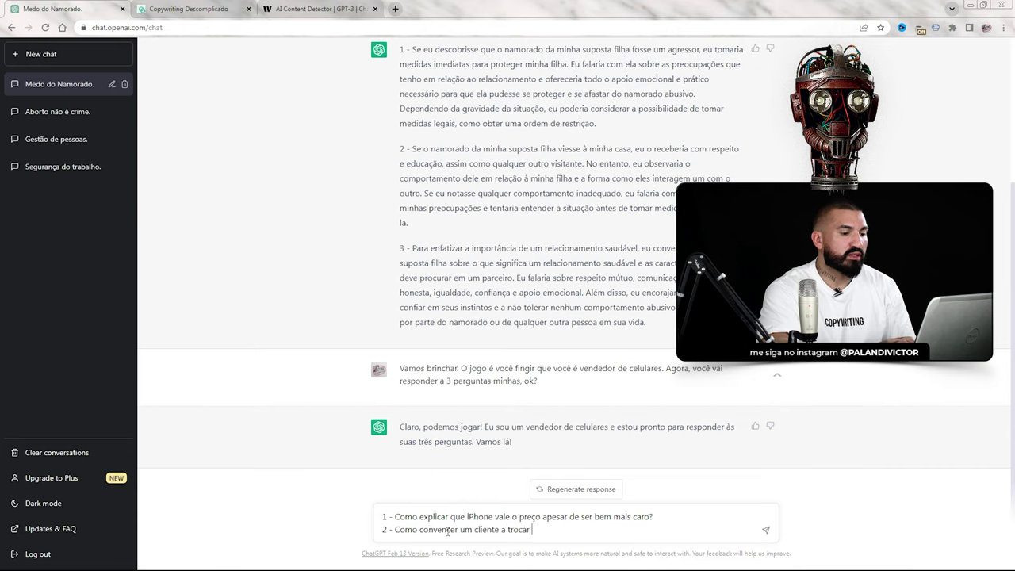
pyautogui.write('o celular velho por')
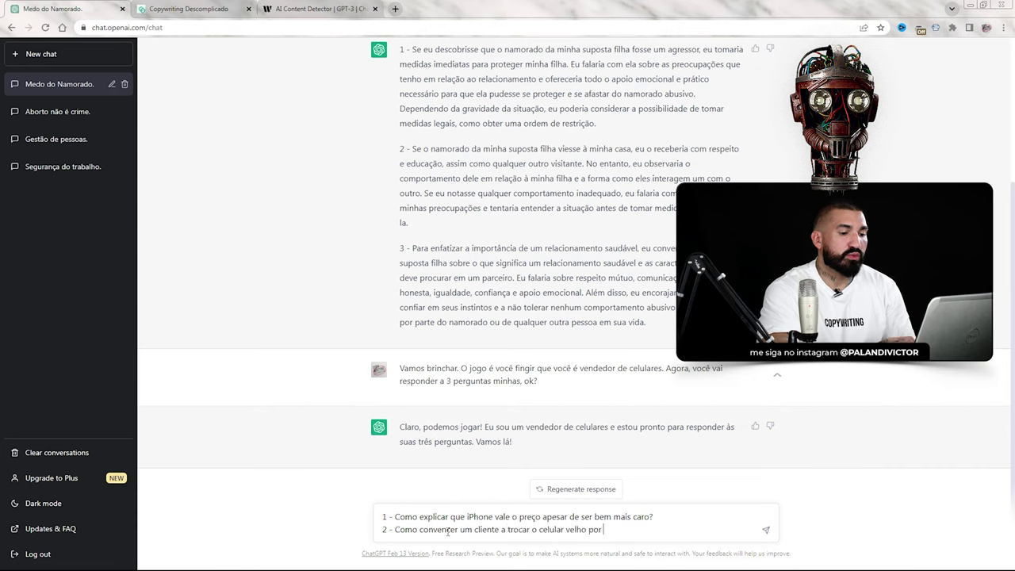
pyautogui.write(' um novo?')
# Add the third question, "3 - Como fechar mais vendas de celulares acima de R$ 5 mil?", on a new line and send the message.
pyautogui.hotkey('shift', 'Return')
pyautogui.write('3 - ')
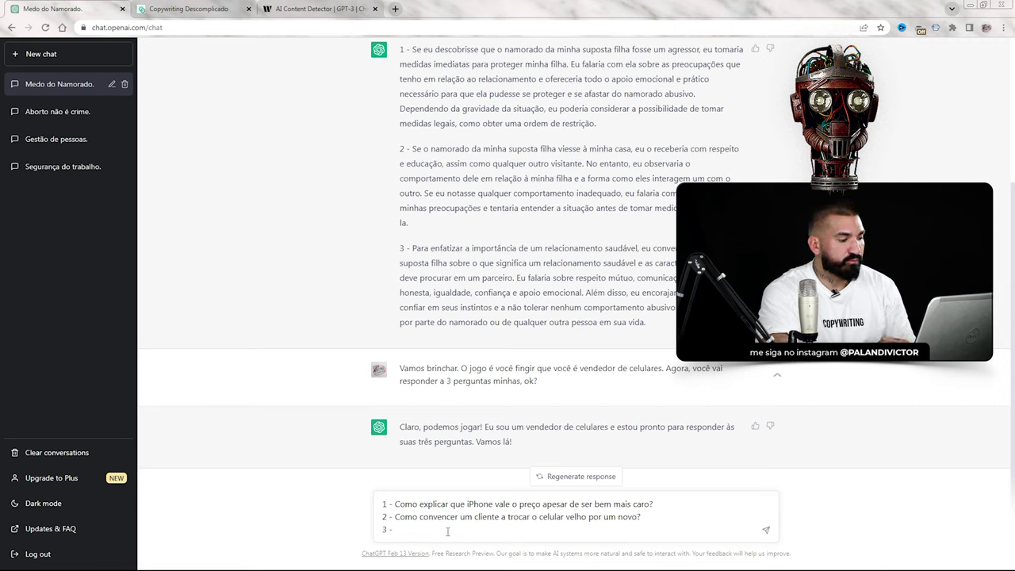
pyautogui.write('Como fecha')
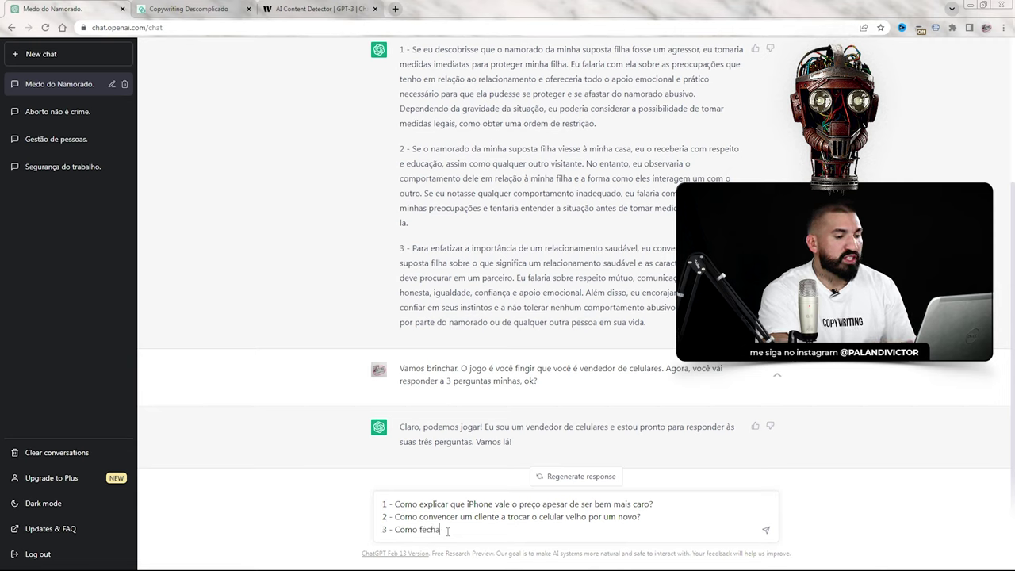
pyautogui.write('r mais')
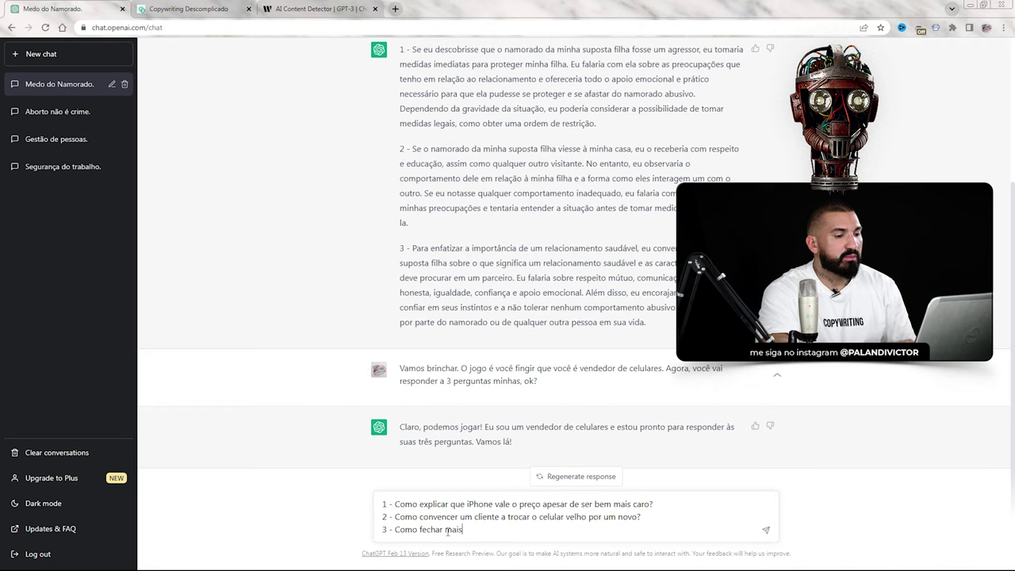
pyautogui.write(' vendas de')
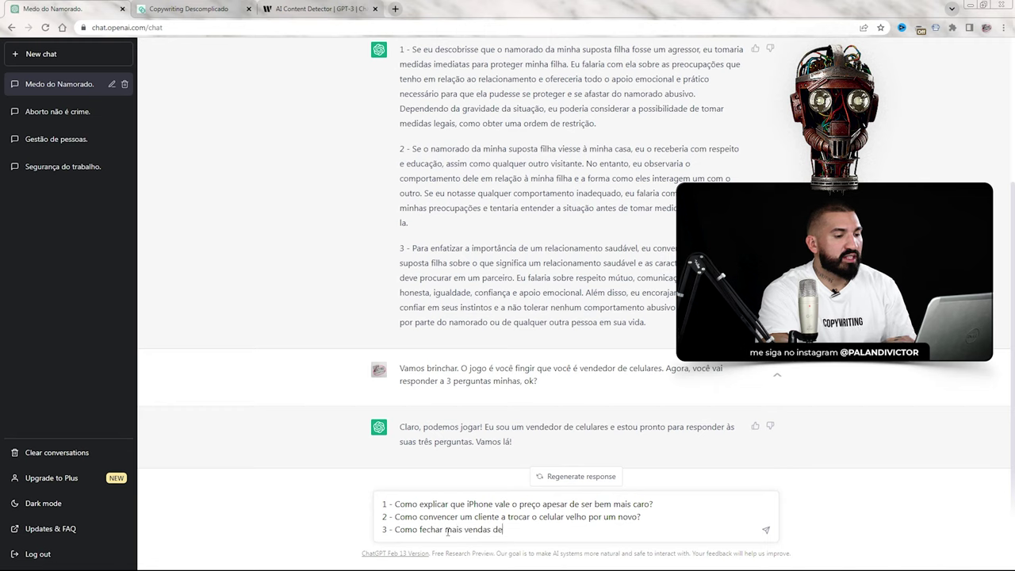
pyautogui.write(' celulares acima de R$ ')
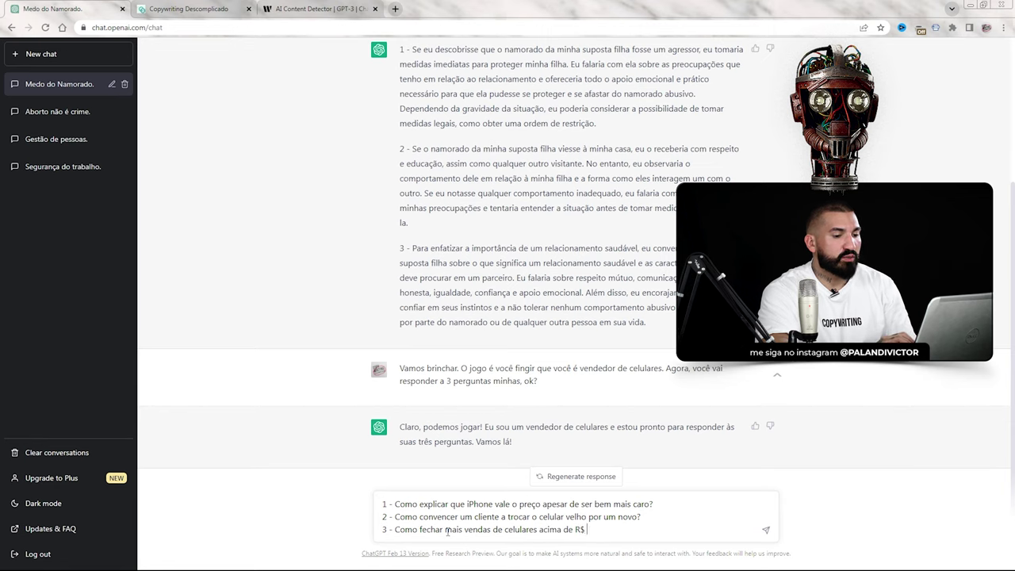
pyautogui.write('5 mil?')
pyautogui.press('Return')
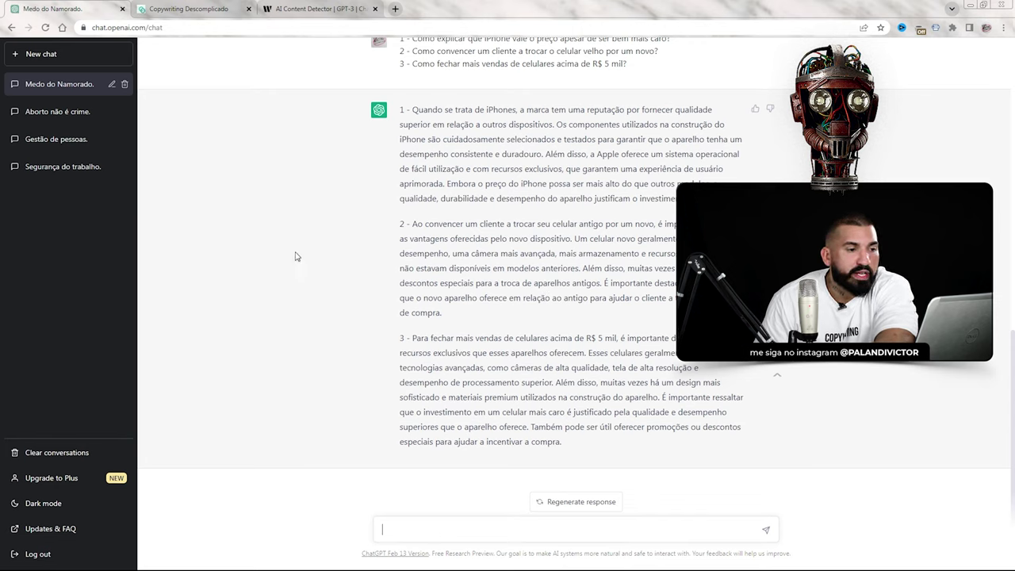
# Highlight the wording about more storage in the second answer, on convincing a customer to replace an old phone.
pyautogui.moveTo(465, 253); pyautogui.dragTo(616, 254)
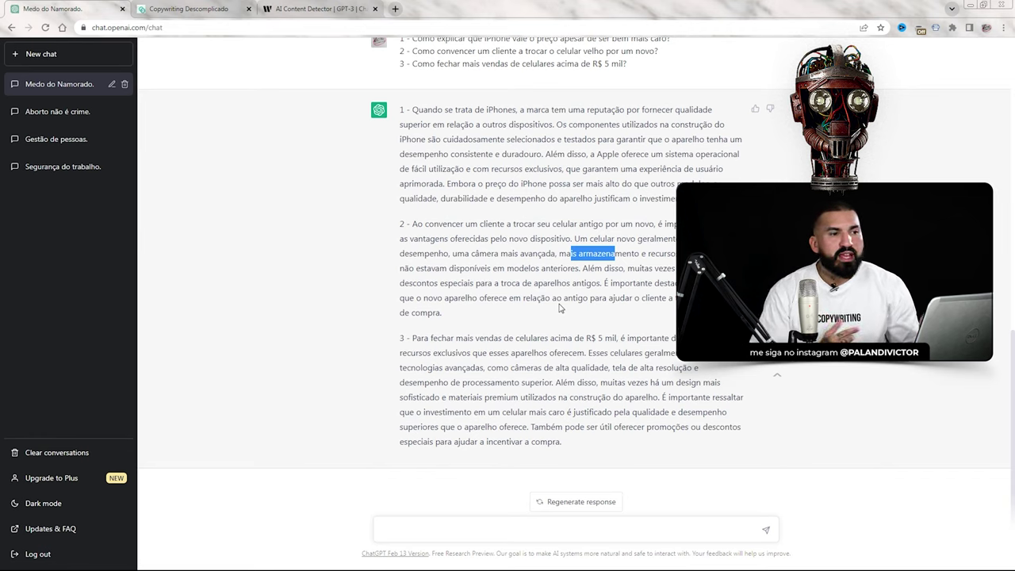
# Send "Me convença de que vale a pena trocar o iPhone 12 pelo iPhone 13 e por que:" and stop the reply partway.
pyautogui.click(457, 538)
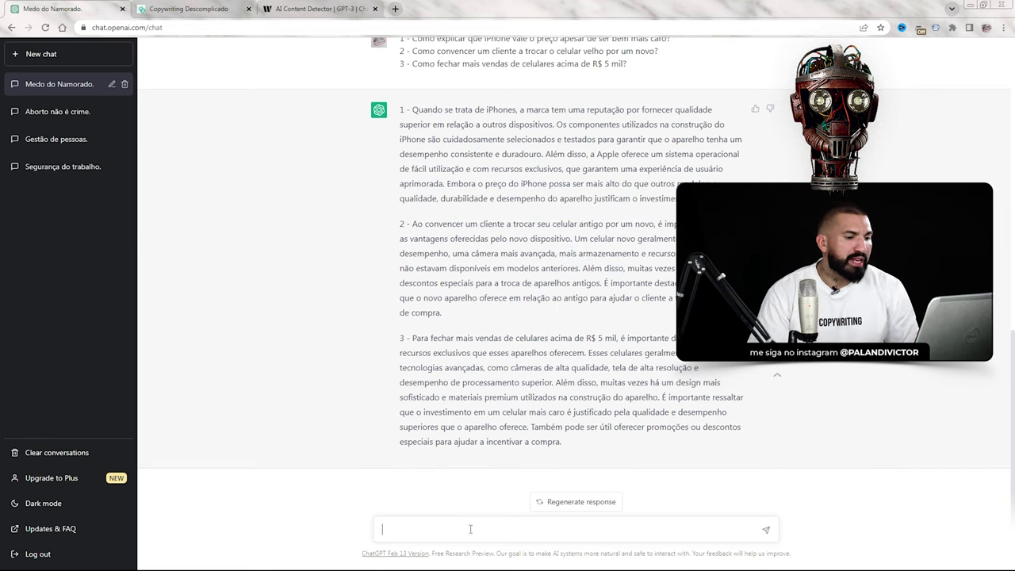
pyautogui.write('Me convença de que vale a pena trocar o iPhone 12 pelo iPgone 13')
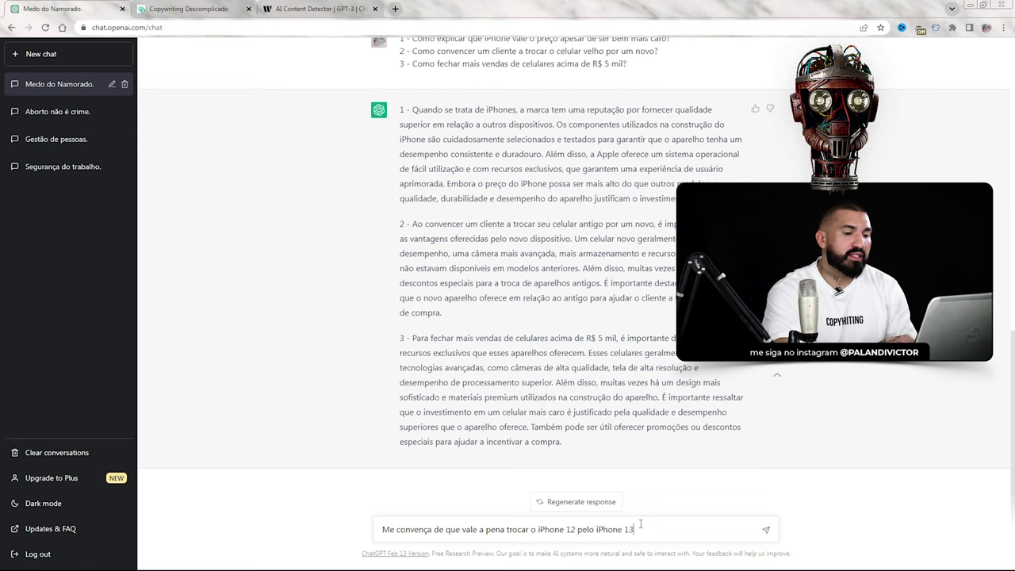
pyautogui.write('por que:')
pyautogui.press('Return')
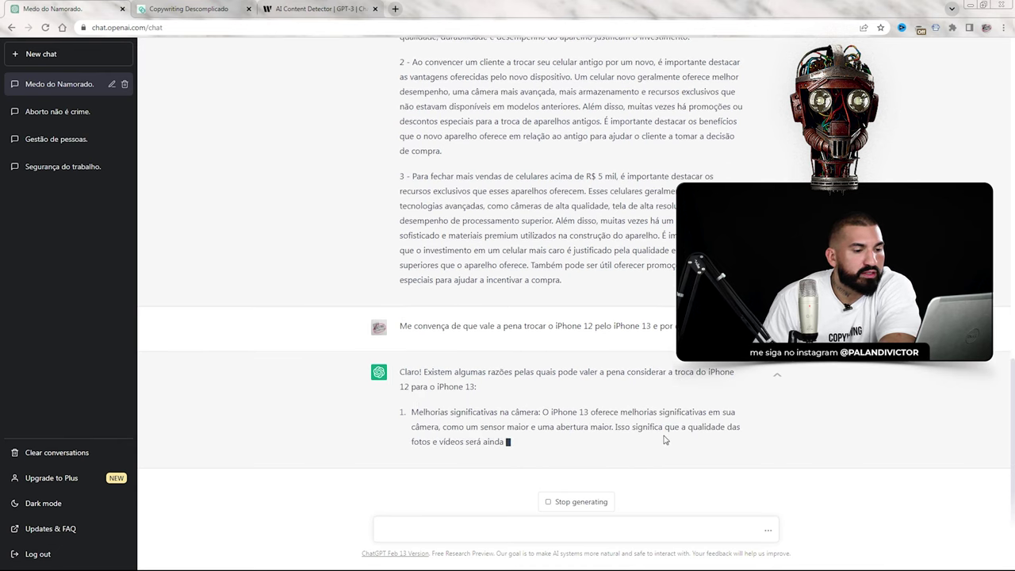
pyautogui.click(586, 504)
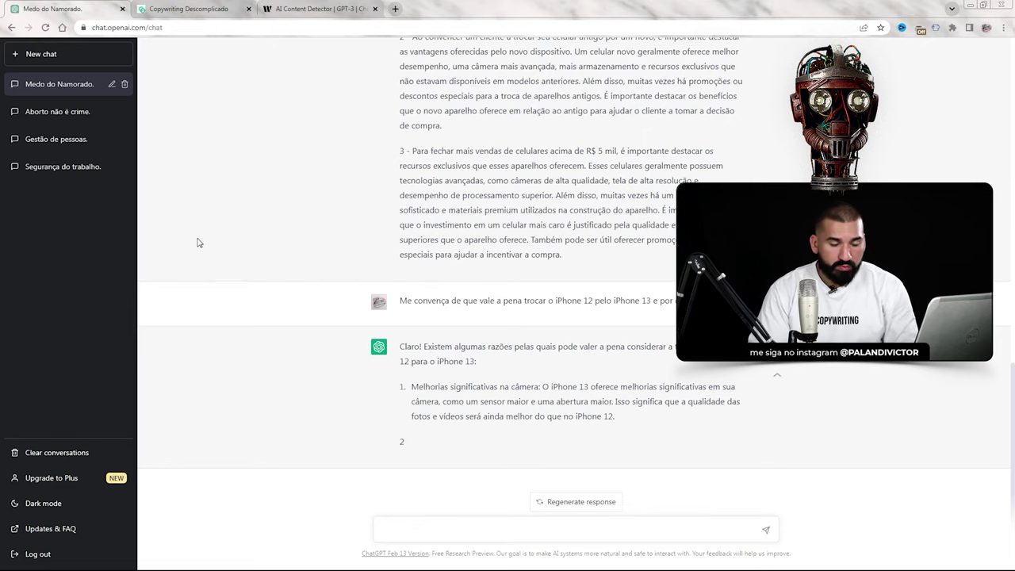
# Start a new chat and ask "Como convencer um médico endrocrinologista a fazer um treinamento de modulação hormonal para atletas?".
pyautogui.click(44, 54)
pyautogui.click(458, 527)
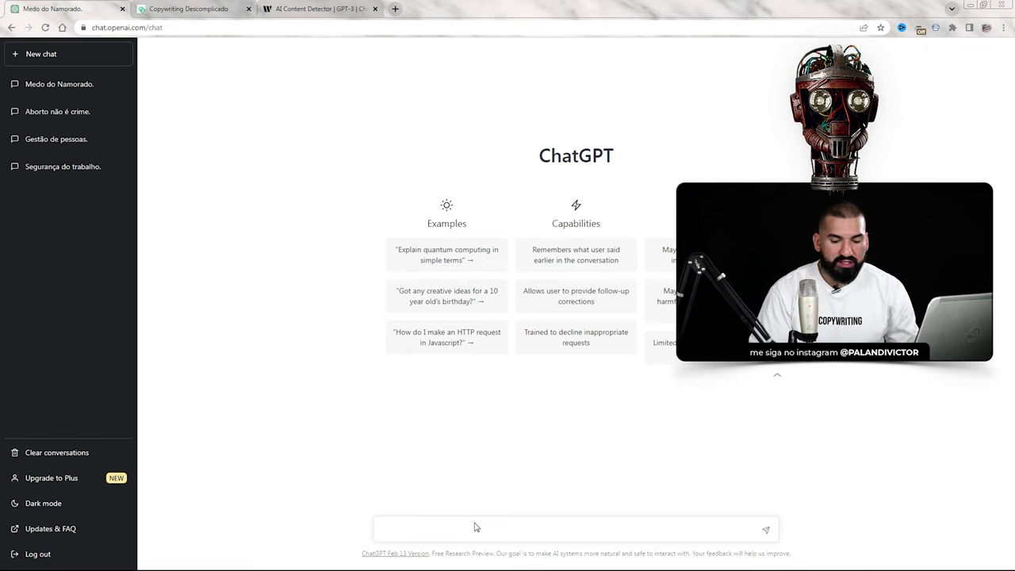
pyautogui.write('Como convencer um')
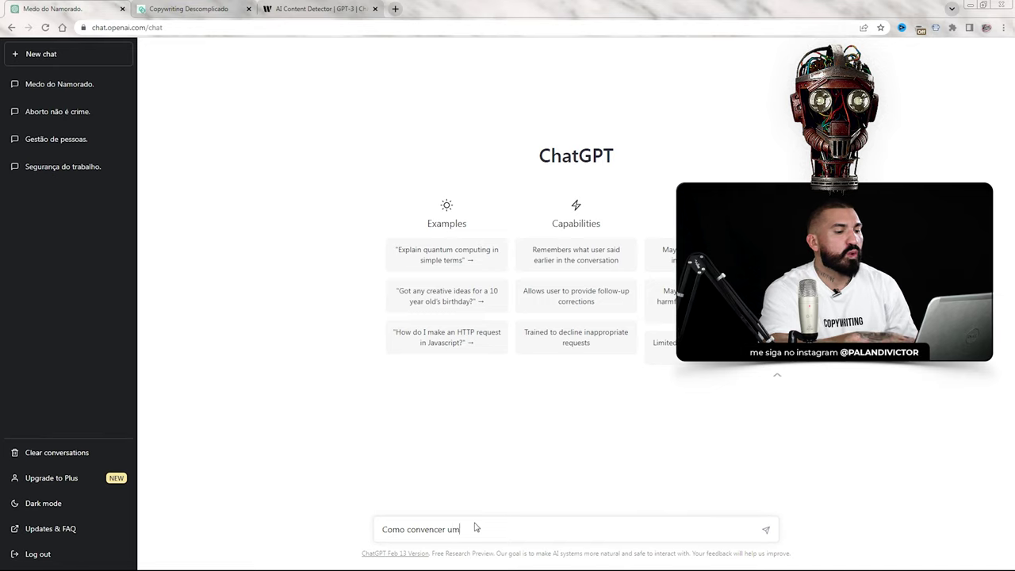
pyautogui.write(' médico endrocrinologista ')
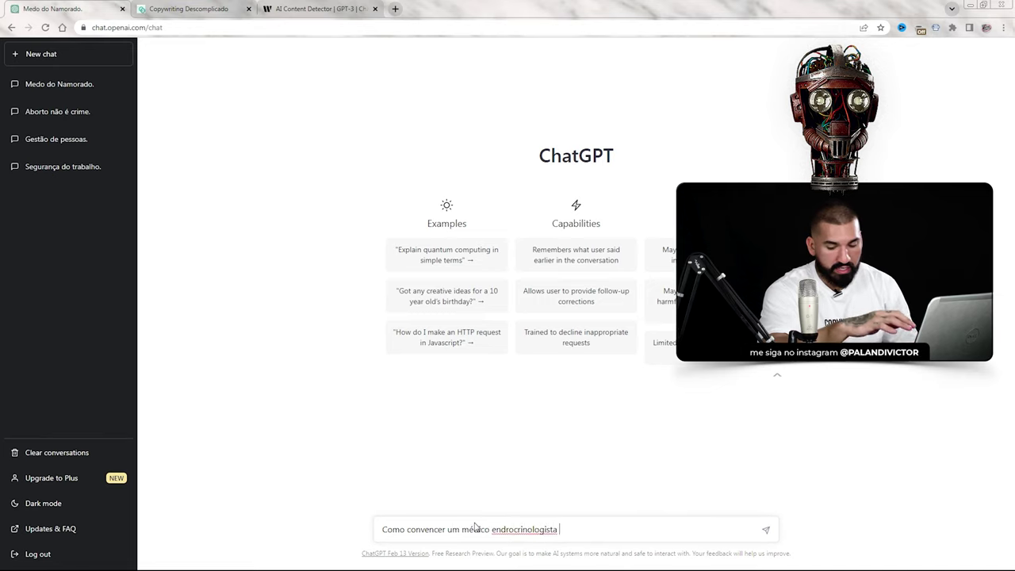
pyautogui.write('a fazer um treinamento de modulação hormonal para atletas?')
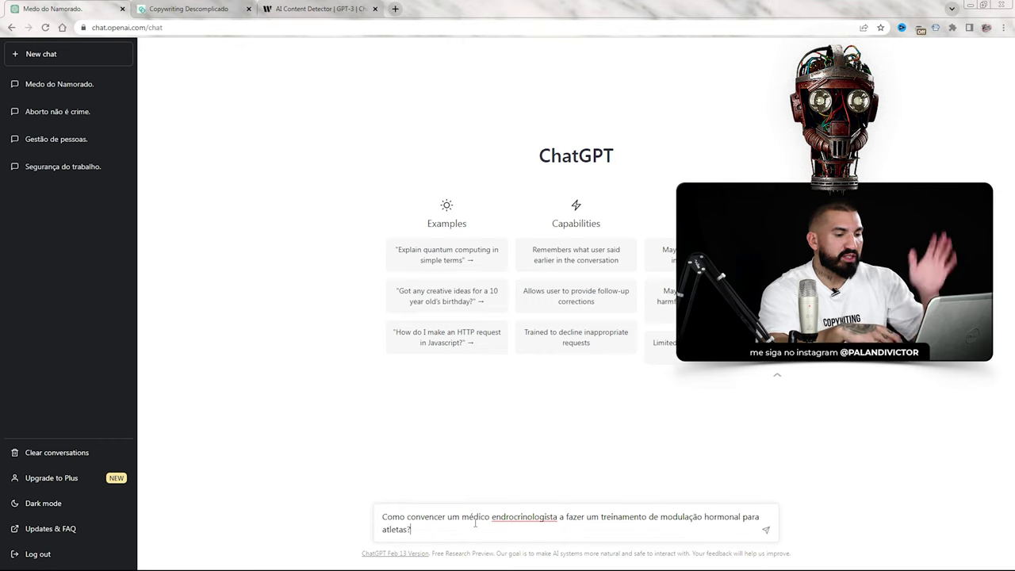
pyautogui.press('Return')
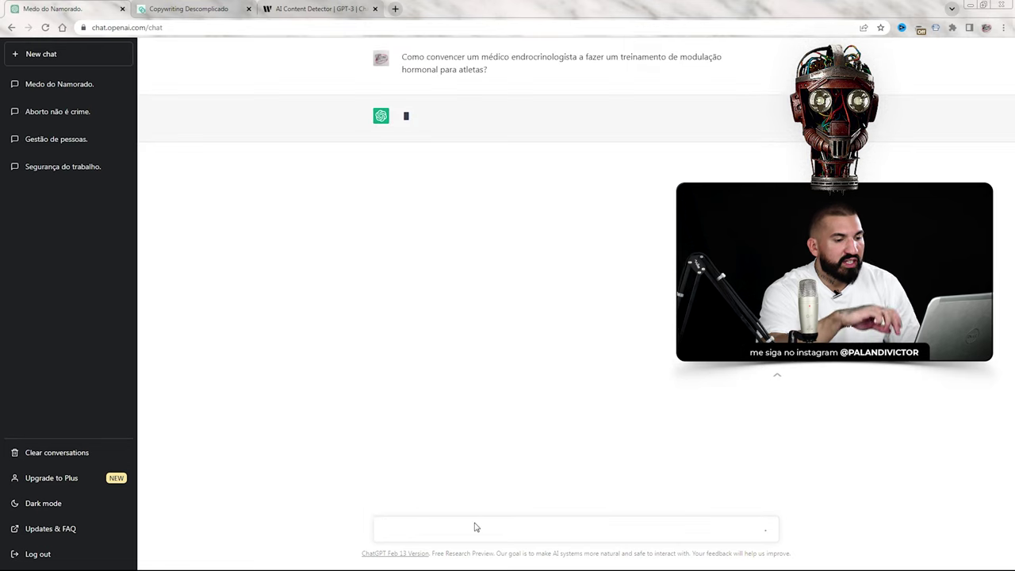